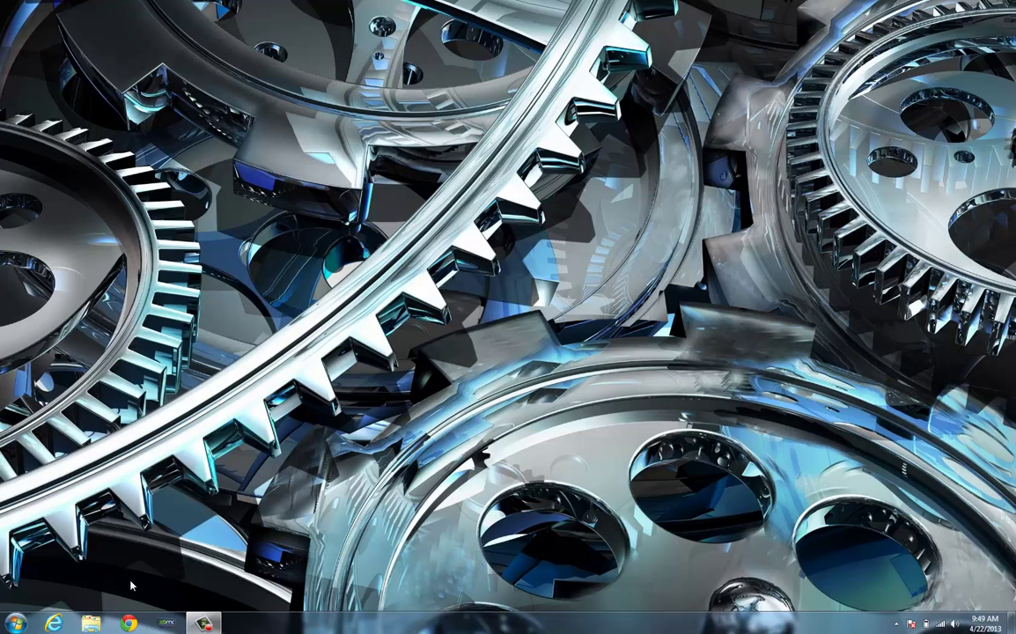
# Create a folder named FM Streams in the Music library using Windows Explorer and close the window.
pyautogui.click(91, 622)
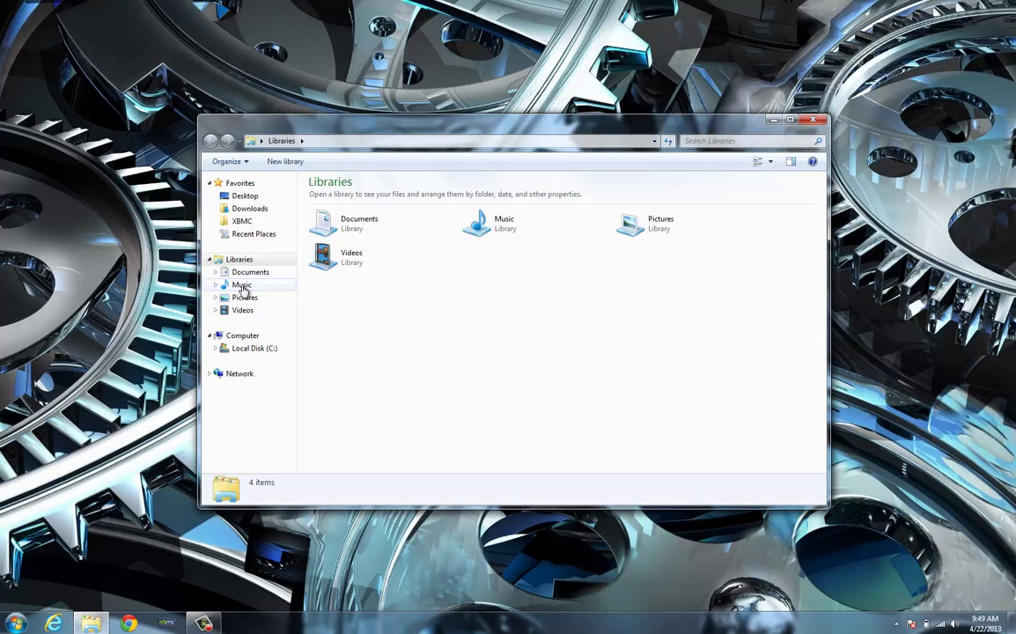
pyautogui.click(242, 287)
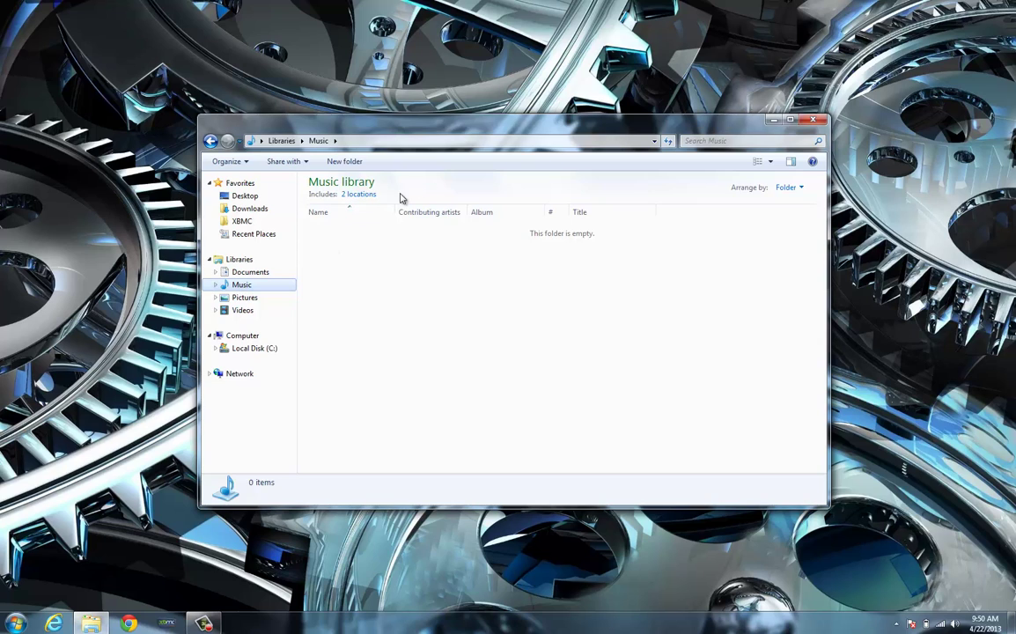
pyautogui.click(344, 162)
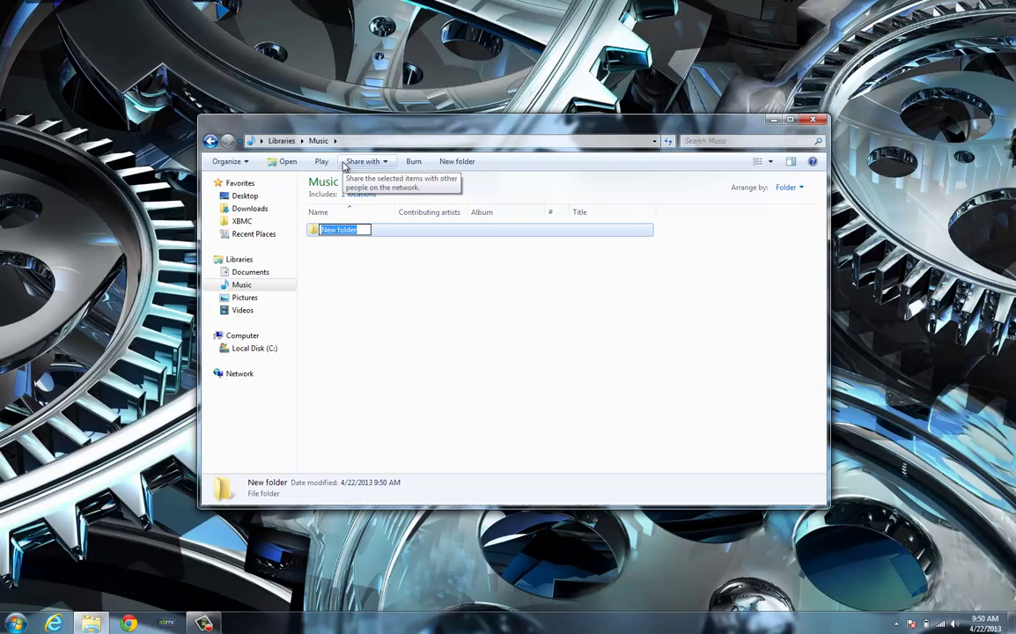
pyautogui.write('FM St')
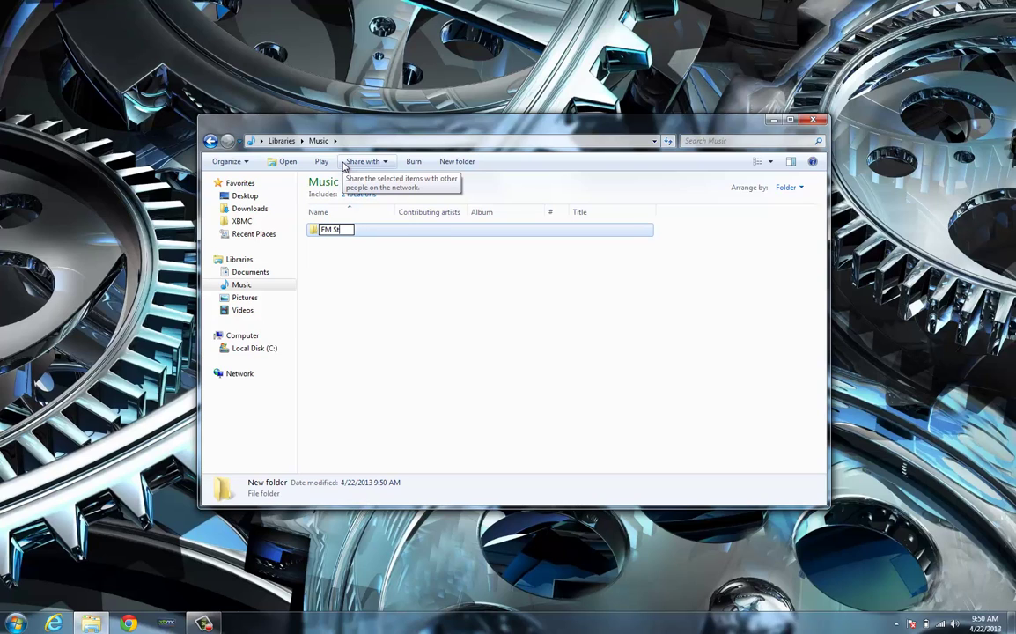
pyautogui.write('reams')
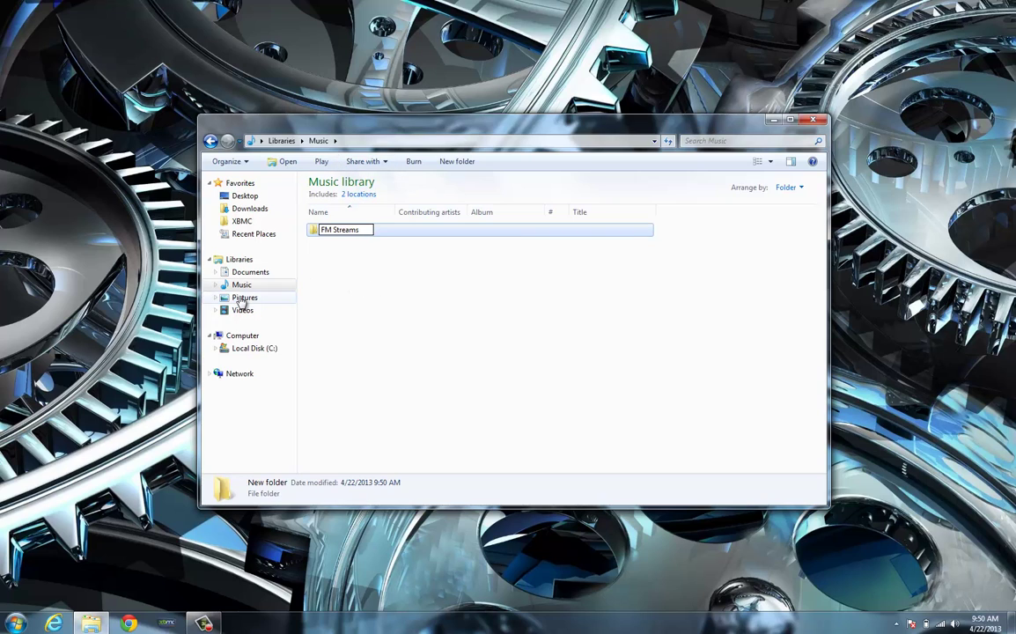
pyautogui.click(400, 267)
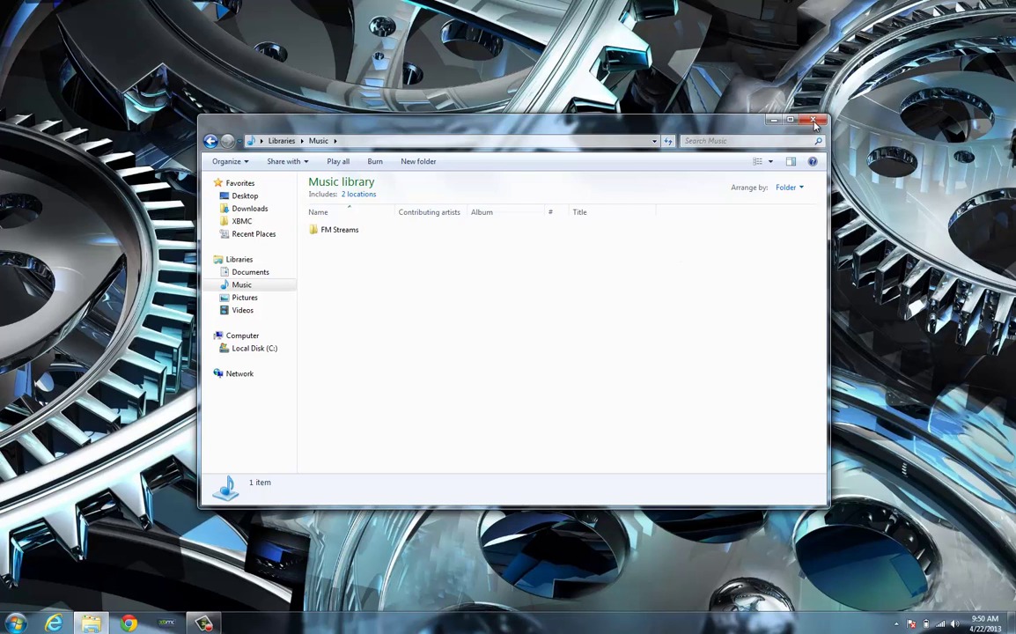
pyautogui.click(773, 119)
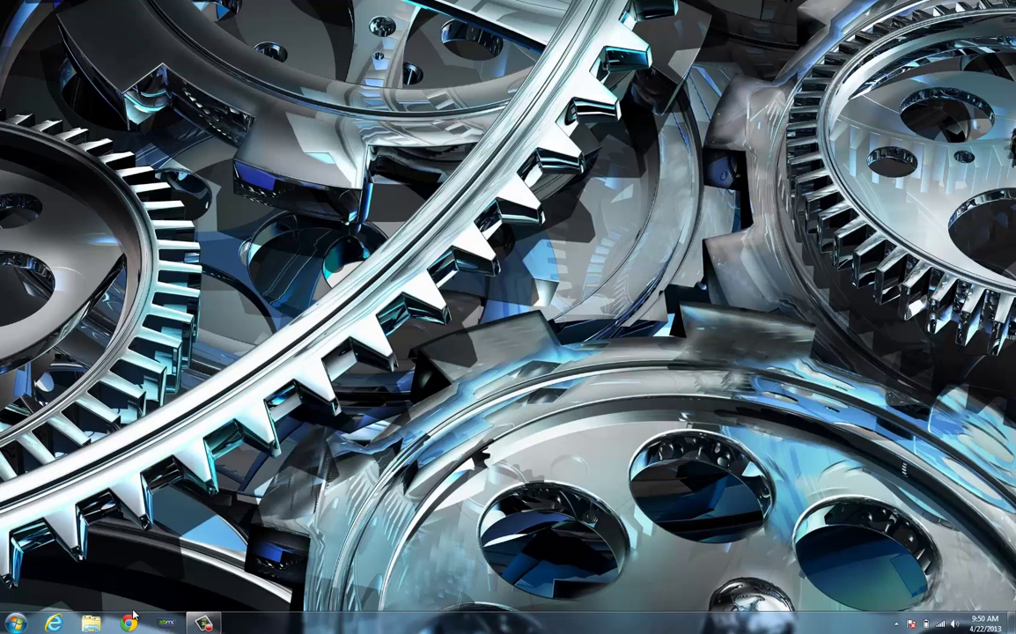
# In Chrome, go to sites.google.com/site/fmstreaminglinks/ and open the site's Downloads page.
pyautogui.click(130, 623)
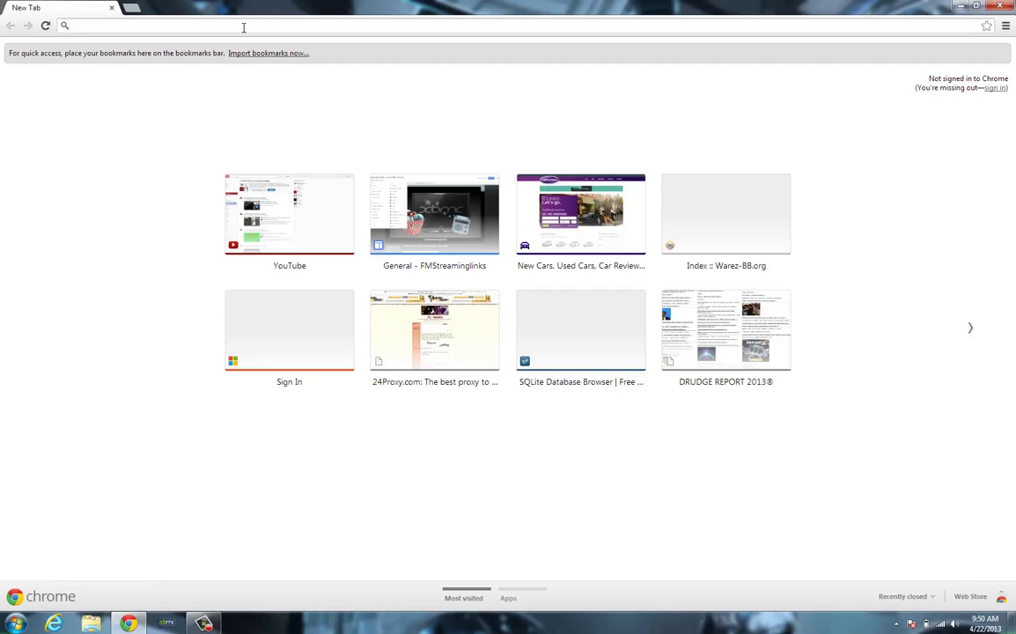
pyautogui.write('sites.google.com/site/fmstreaminglinks/')
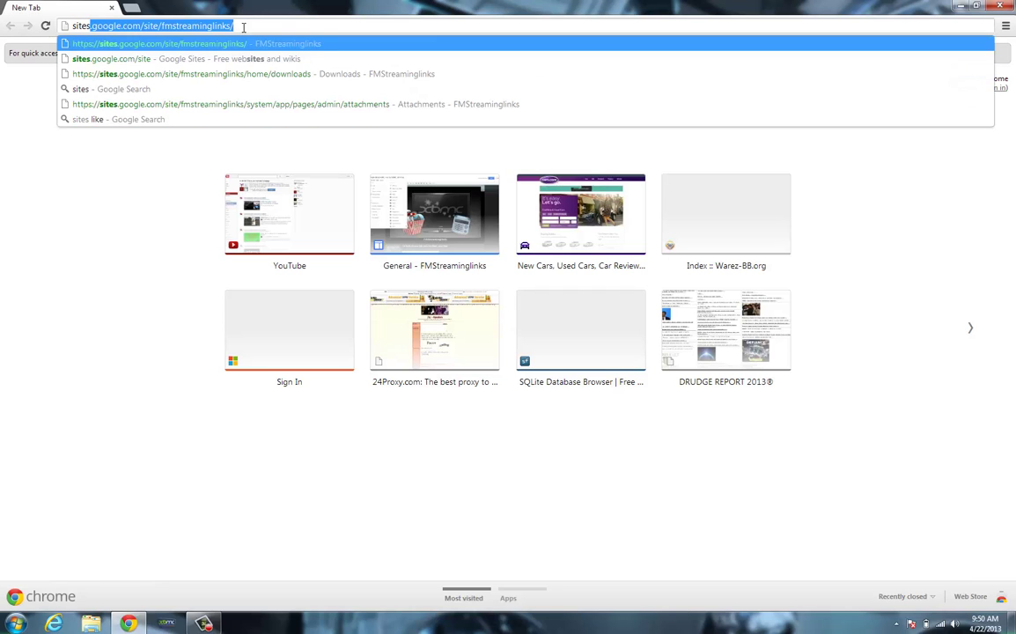
pyautogui.press('Return')
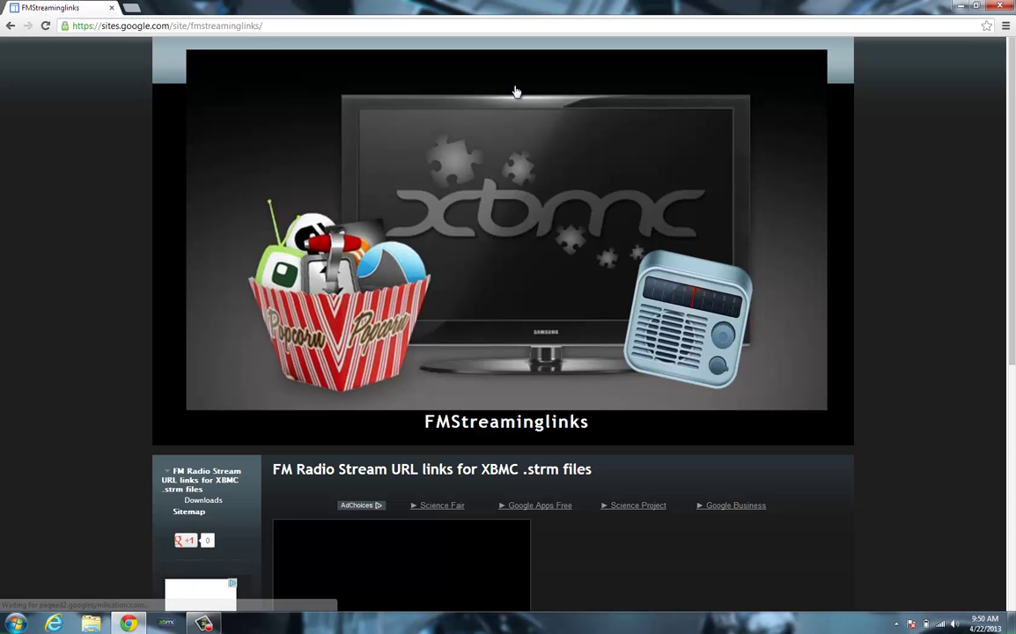
pyautogui.scroll(-5, 989, 333)
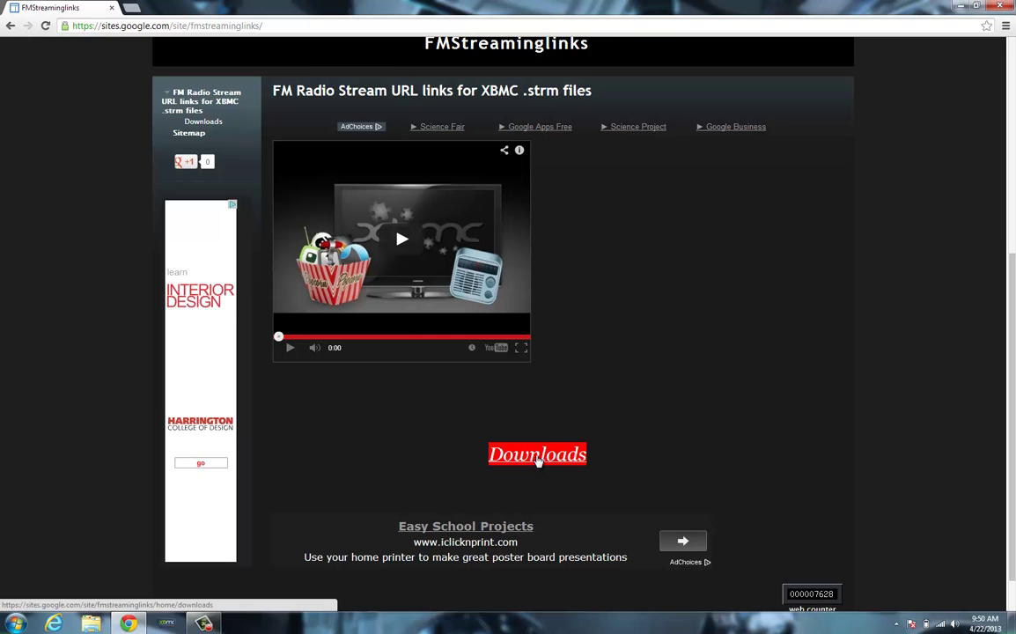
pyautogui.click(537, 460)
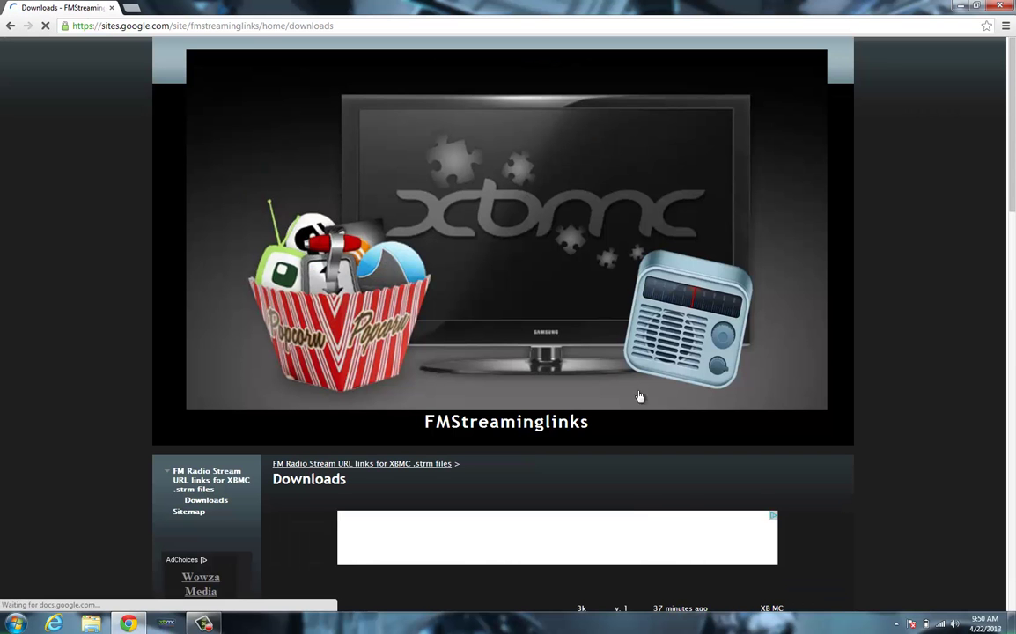
# Download FL.zip and HI.zip from the list of state archives.
pyautogui.moveTo(1011, 98); pyautogui.dragTo(998, 365)
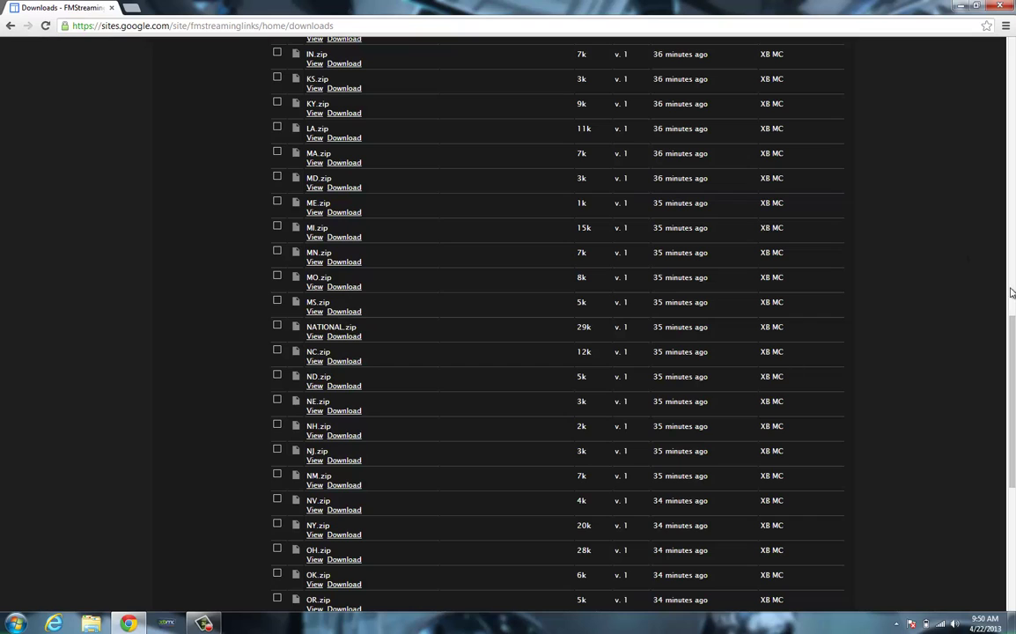
pyautogui.scroll(5, 1012, 264)
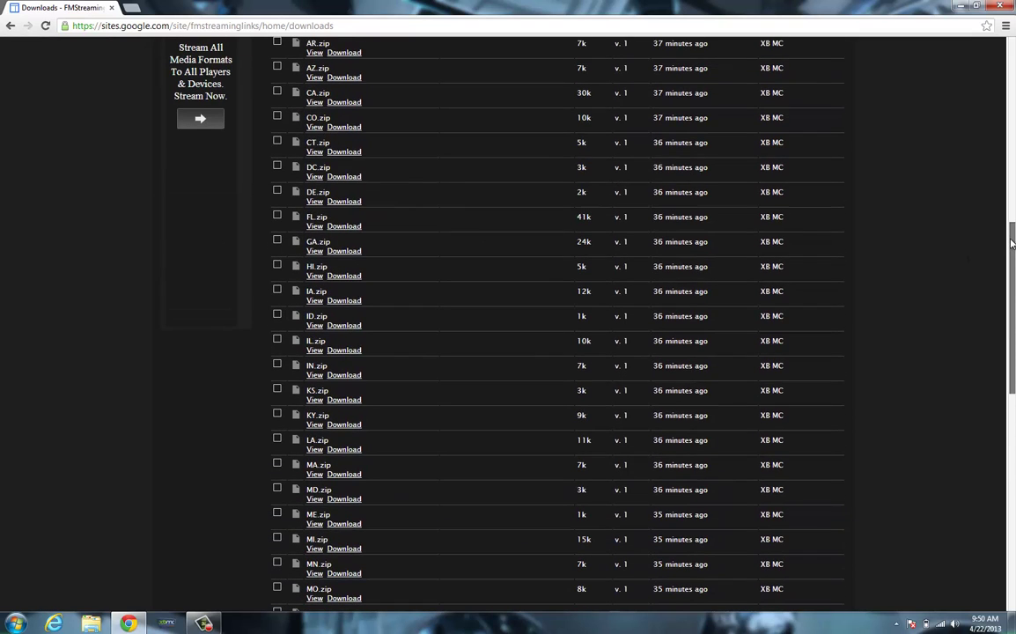
pyautogui.click(339, 227)
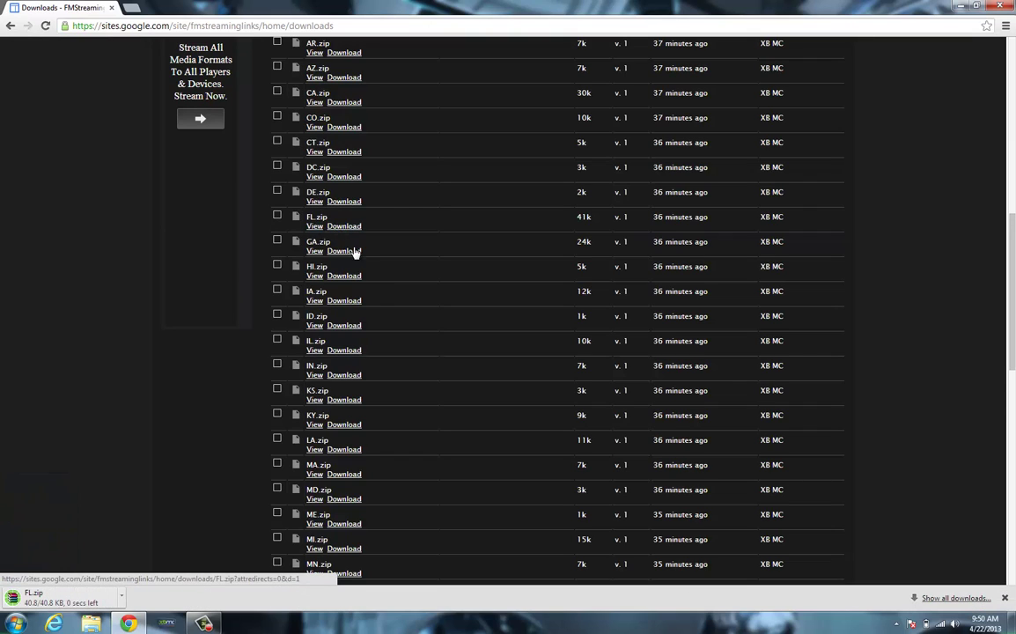
pyautogui.click(344, 276)
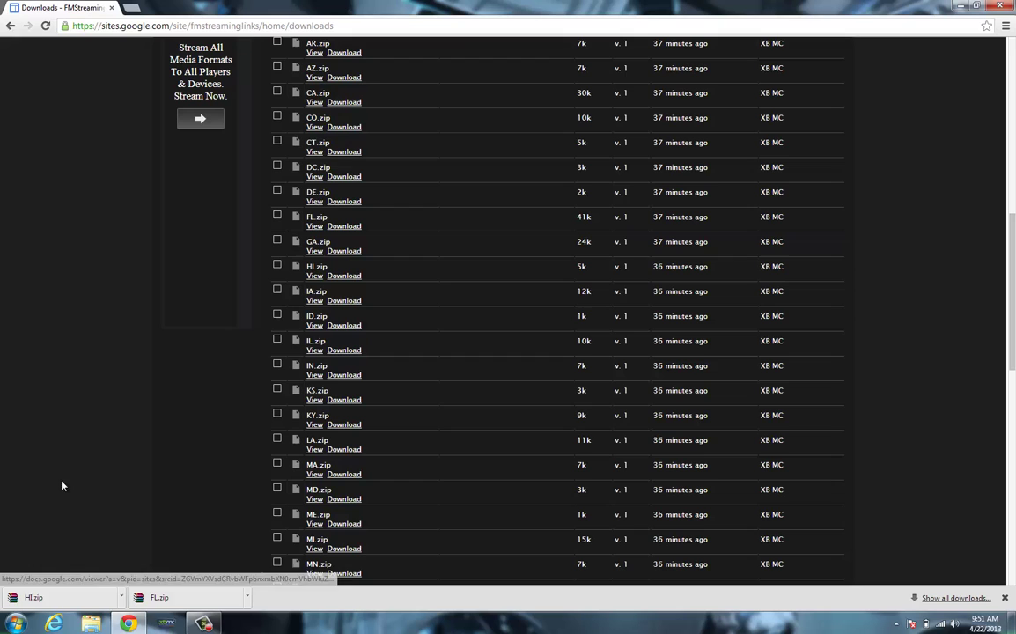
# Open FL.zip from the Downloads folder in WinRAR, extract it to the Music library's FM Streams folder, and close the archive.
pyautogui.click(92, 624)
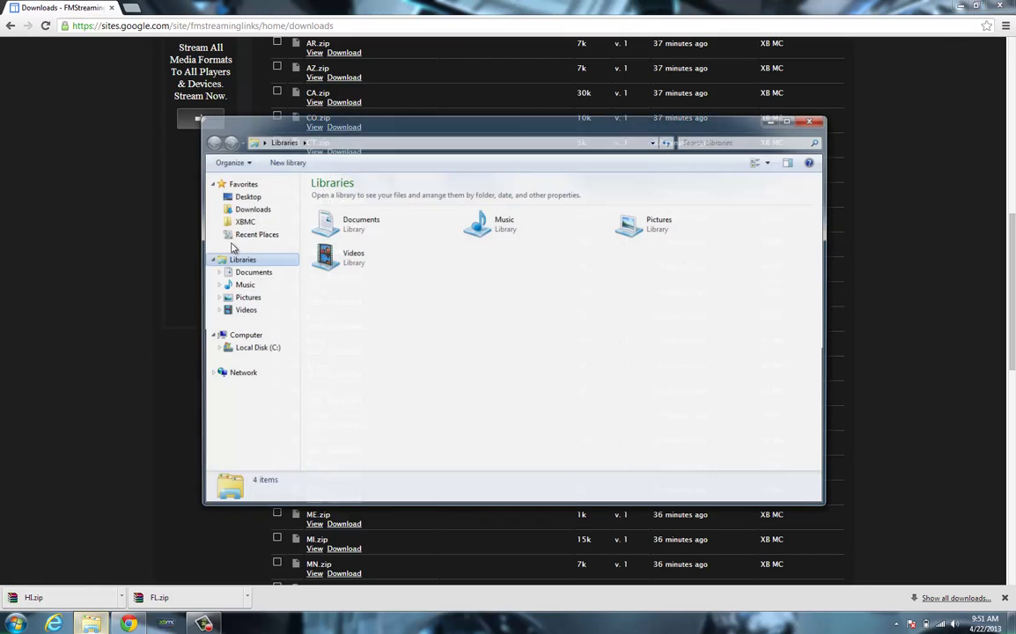
pyautogui.click(251, 209)
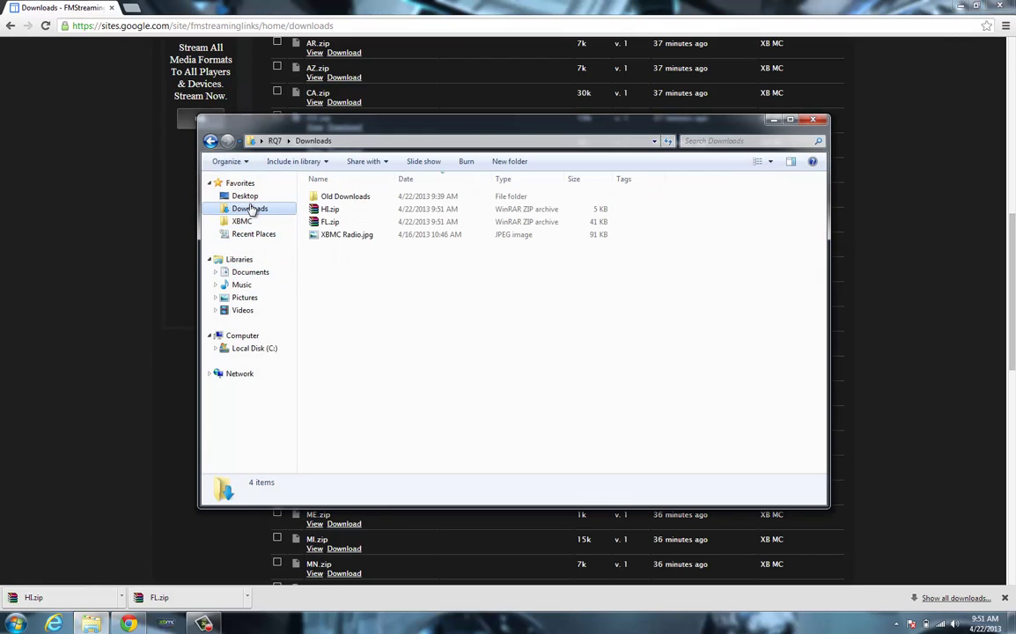
pyautogui.doubleClick(332, 223)
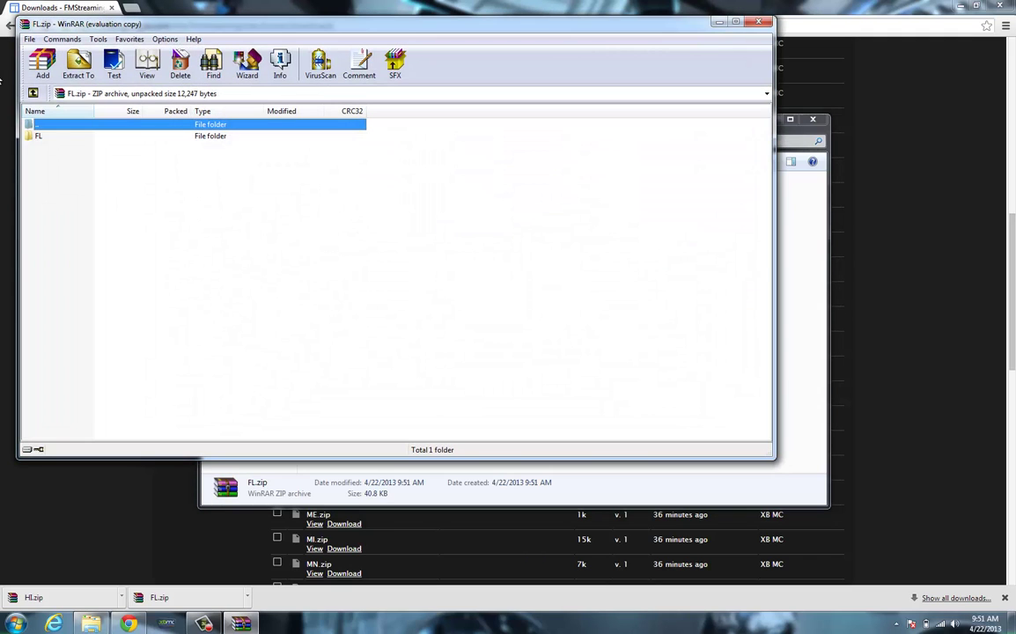
pyautogui.click(76, 57)
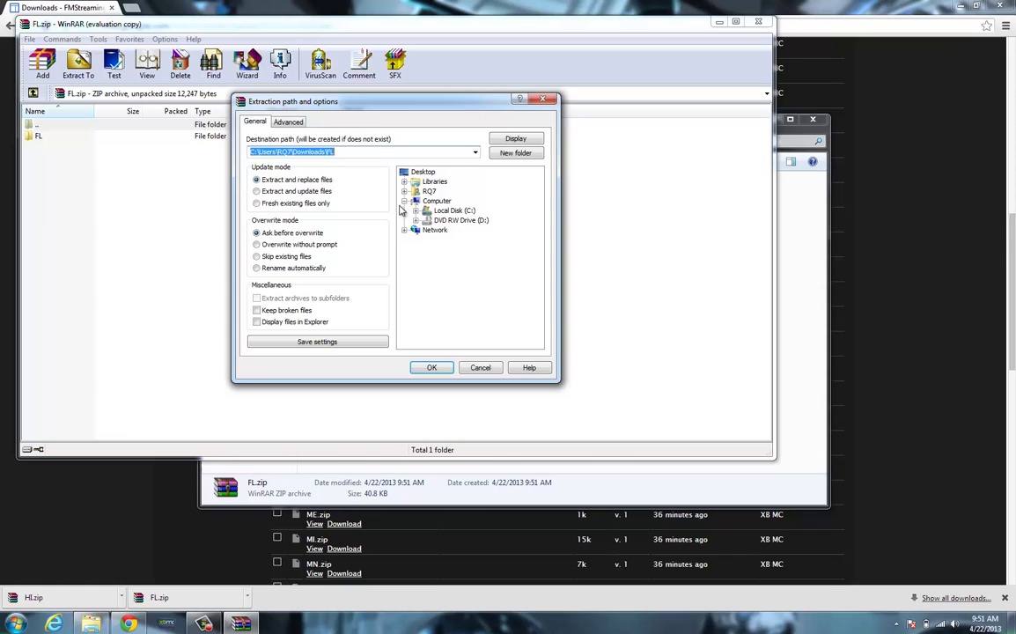
pyautogui.doubleClick(434, 182)
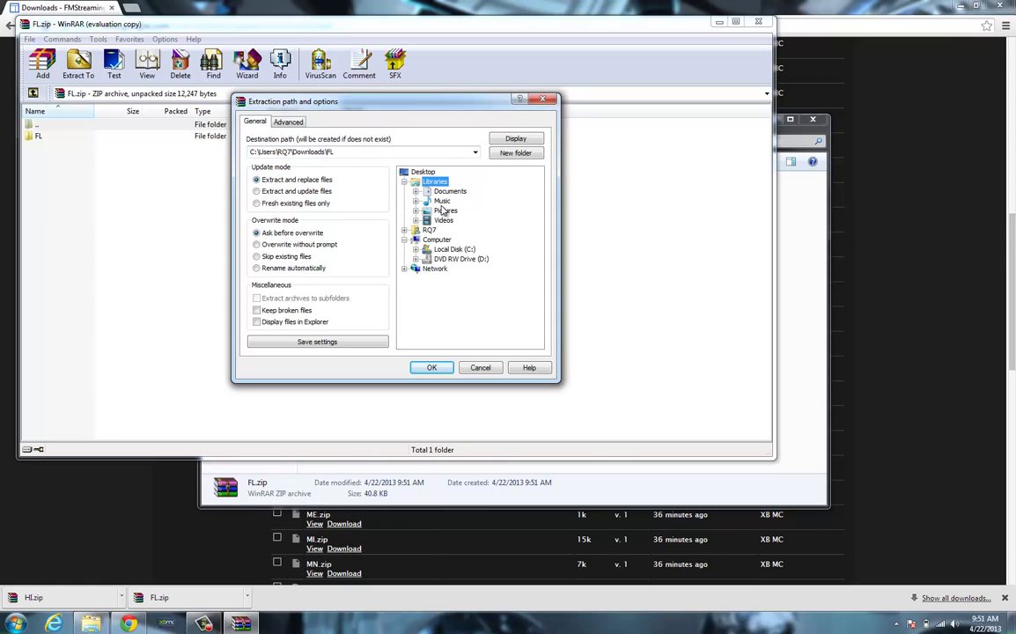
pyautogui.doubleClick(442, 201)
pyautogui.click(463, 210)
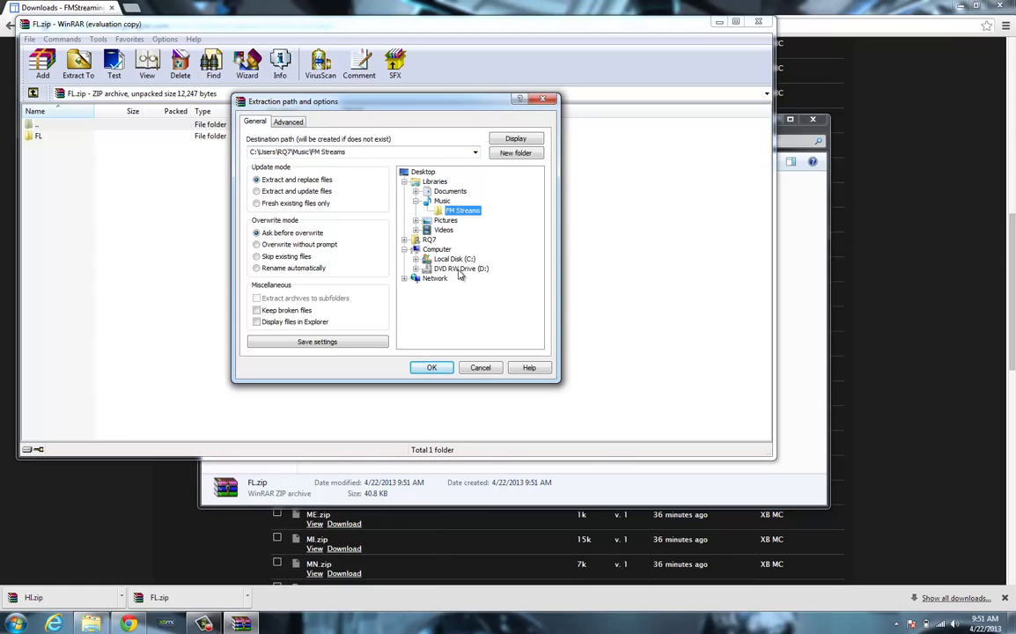
pyautogui.click(437, 369)
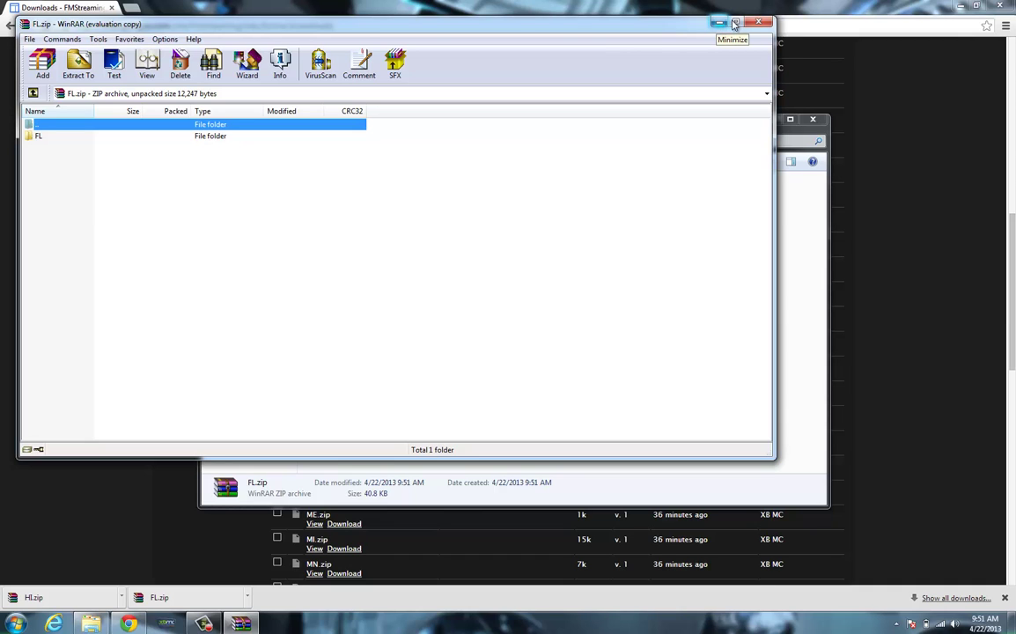
pyautogui.press('Escape')
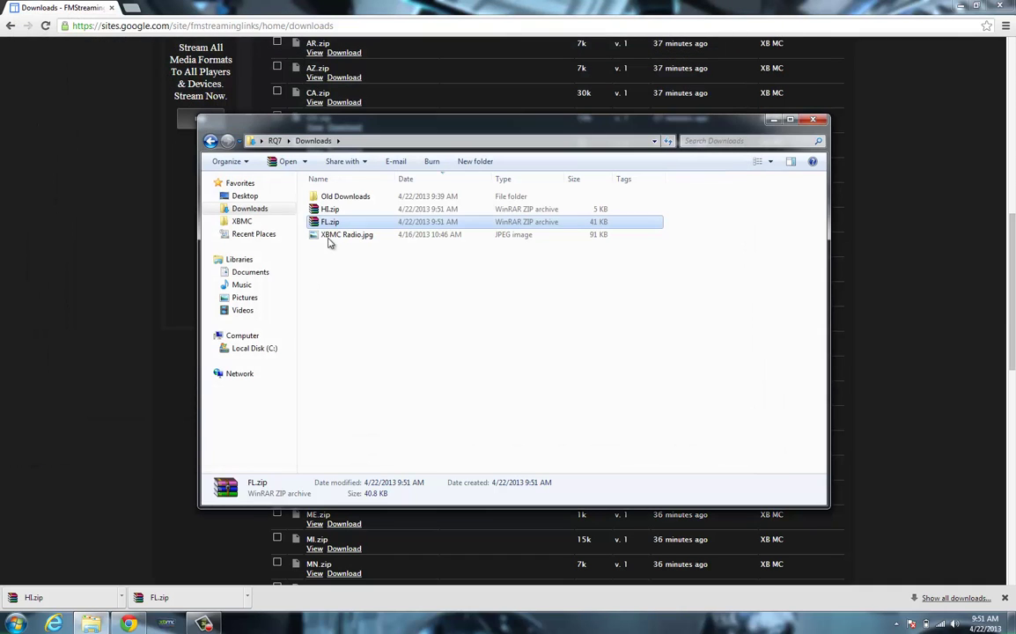
# Extract HI.zip to the FM Streams folder in the Music library and close the archive.
pyautogui.doubleClick(333, 210)
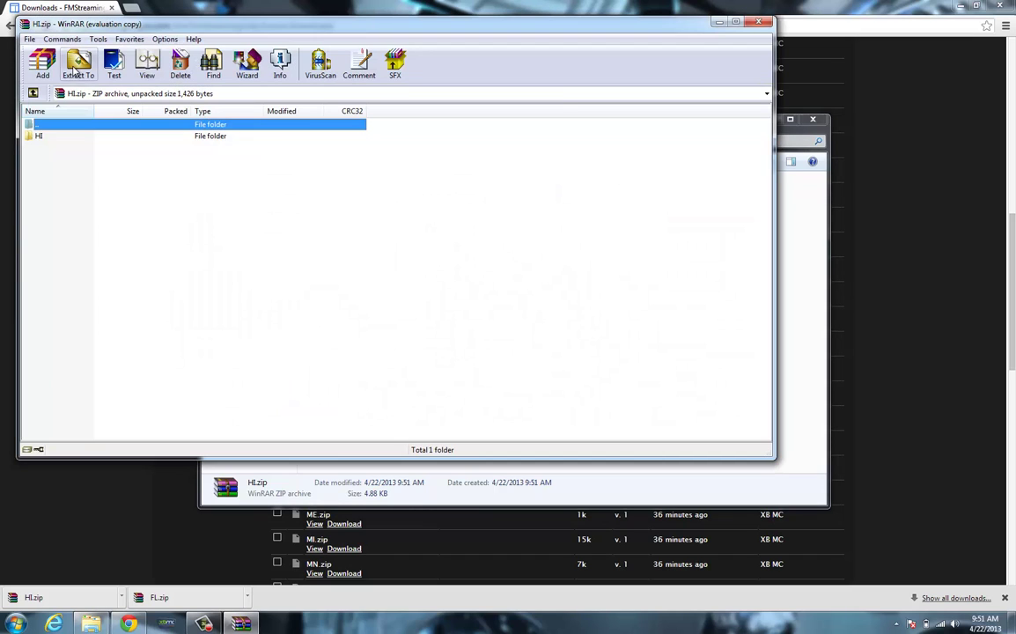
pyautogui.click(70, 63)
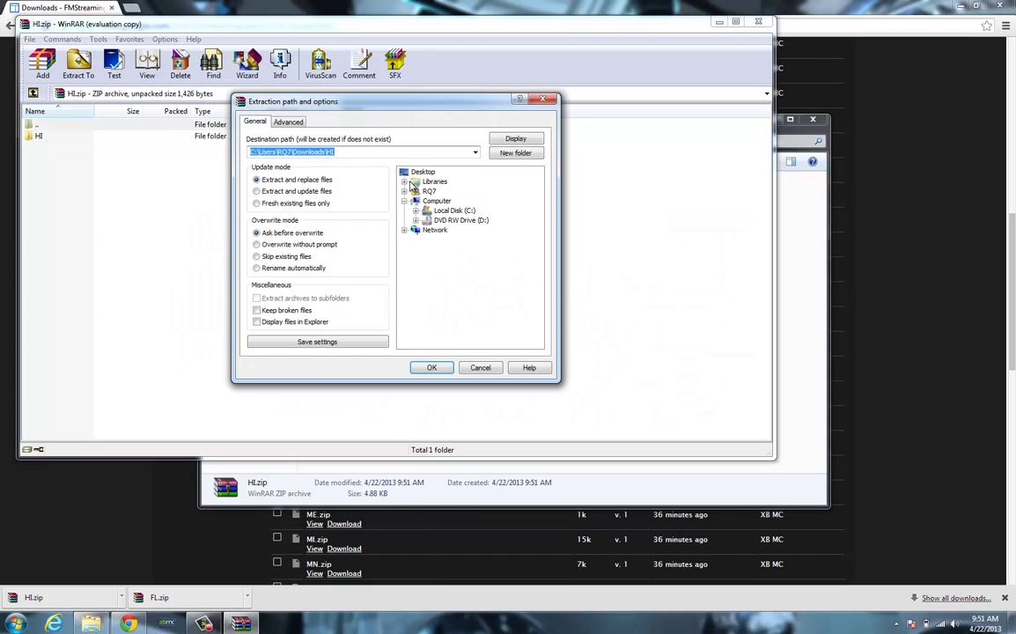
pyautogui.doubleClick(434, 181)
pyautogui.doubleClick(441, 201)
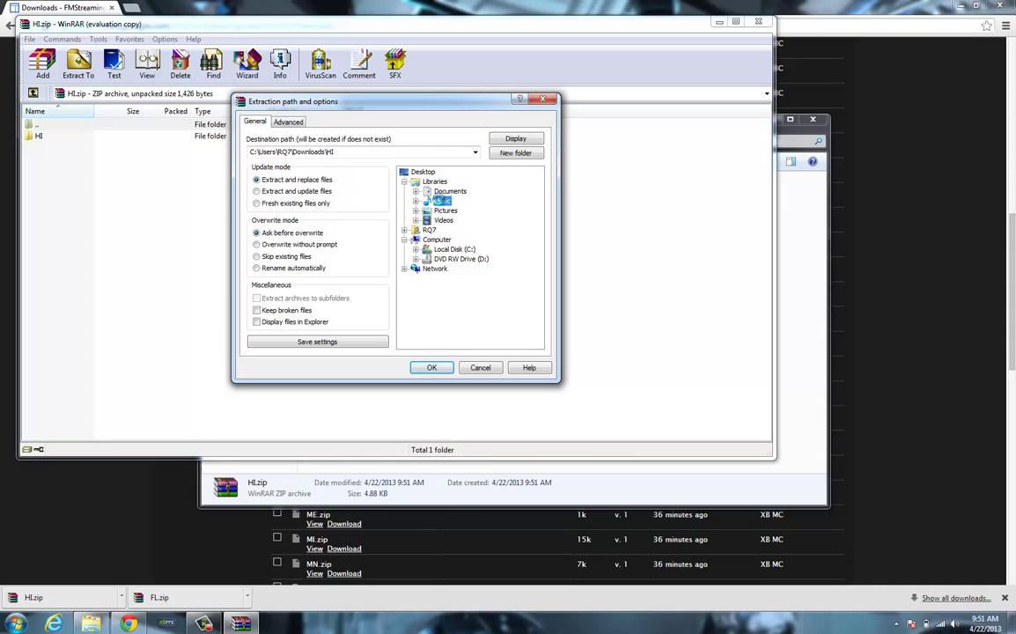
pyautogui.click(461, 210)
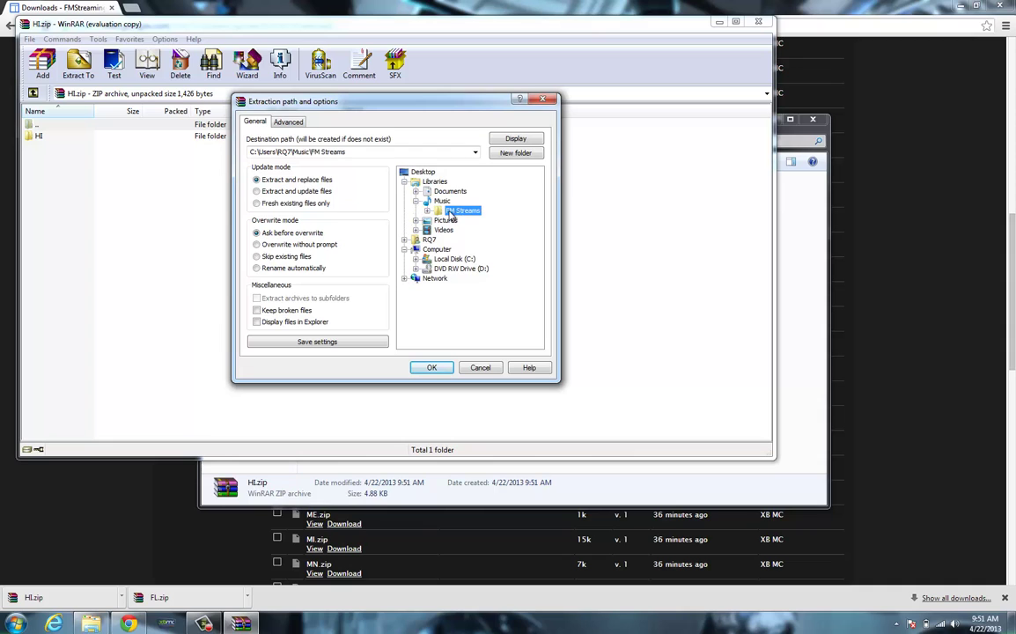
pyautogui.click(432, 367)
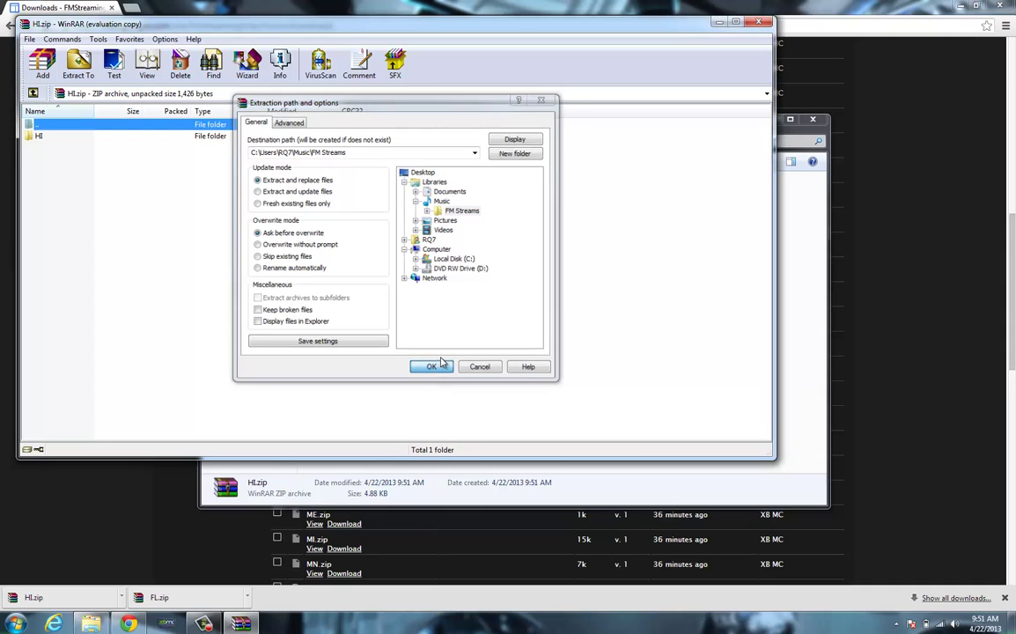
pyautogui.click(760, 22)
# Close the Downloads folder window and the browser.
pyautogui.click(813, 119)
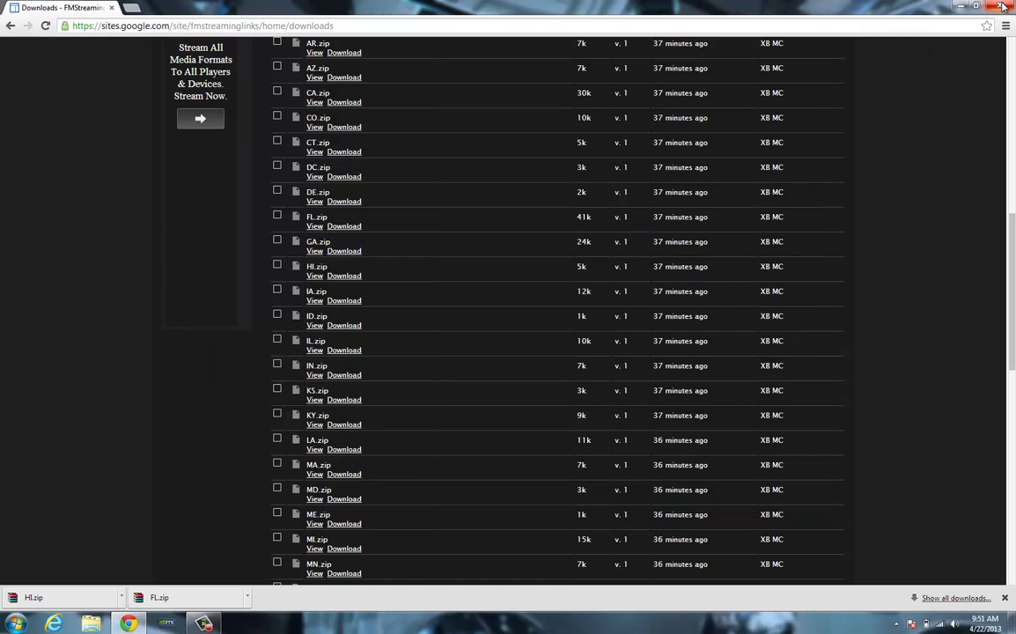
pyautogui.moveTo(1010, 282); pyautogui.dragTo(1010, 70)
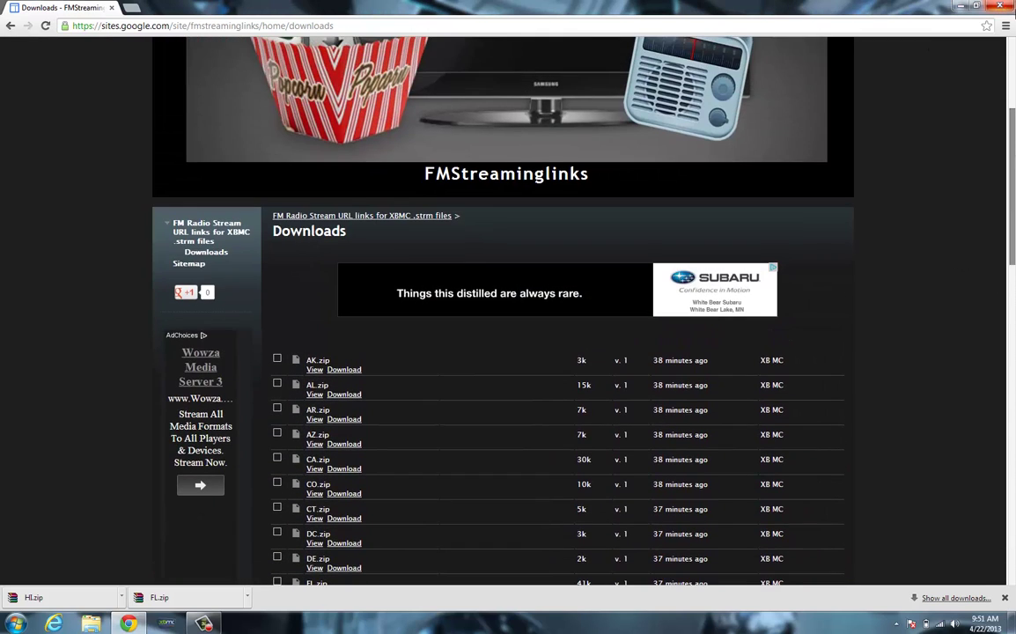
pyautogui.click(1000, 6)
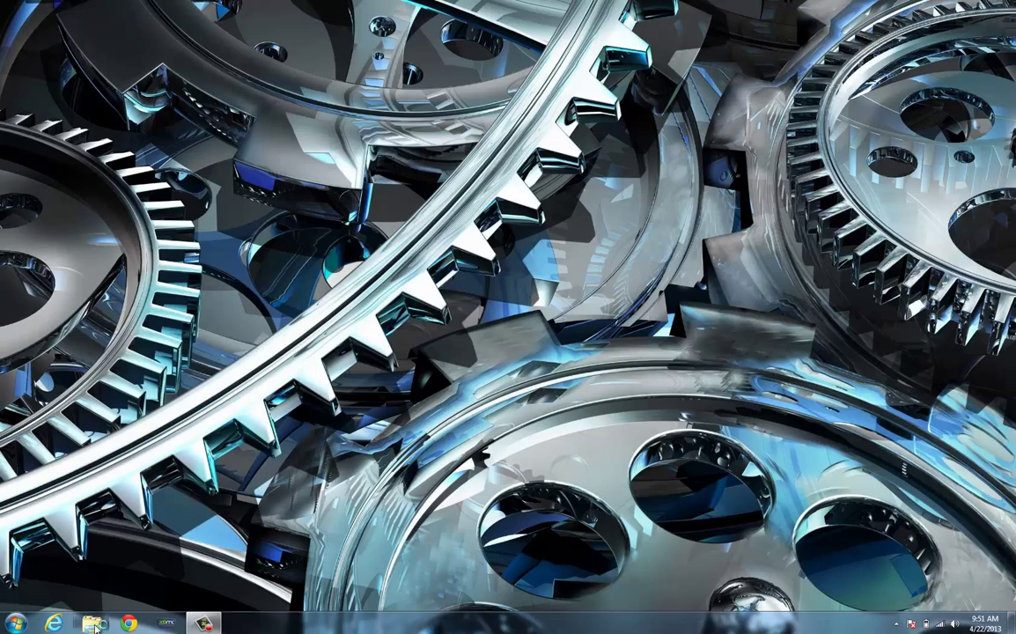
# Open the FM Streams folder in the Music library and check the files in its FL subfolder.
pyautogui.press('super+e')
pyautogui.click(242, 285)
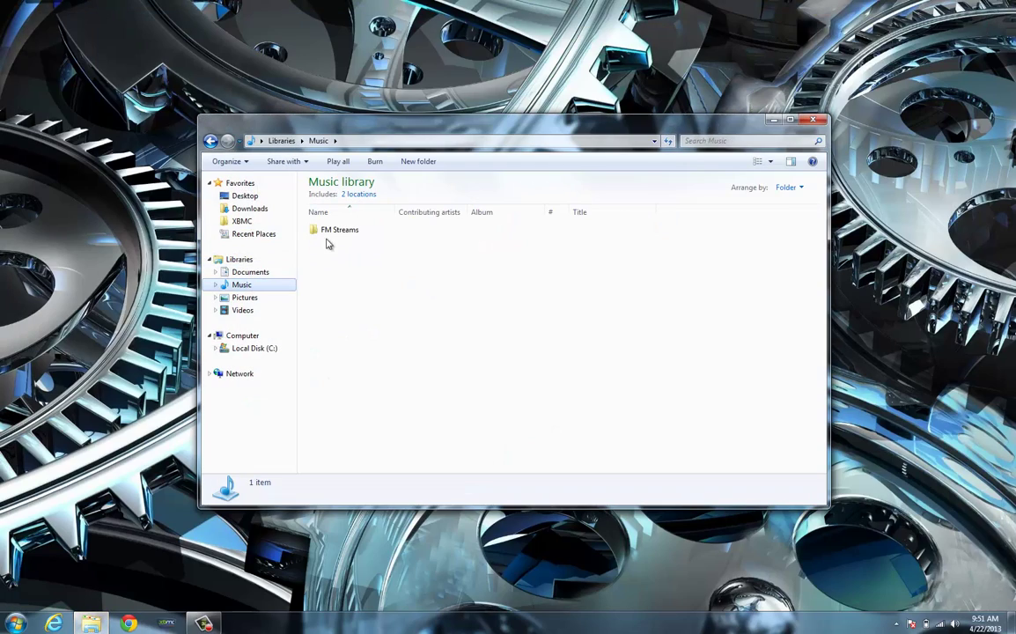
pyautogui.doubleClick(327, 232)
pyautogui.click(325, 243)
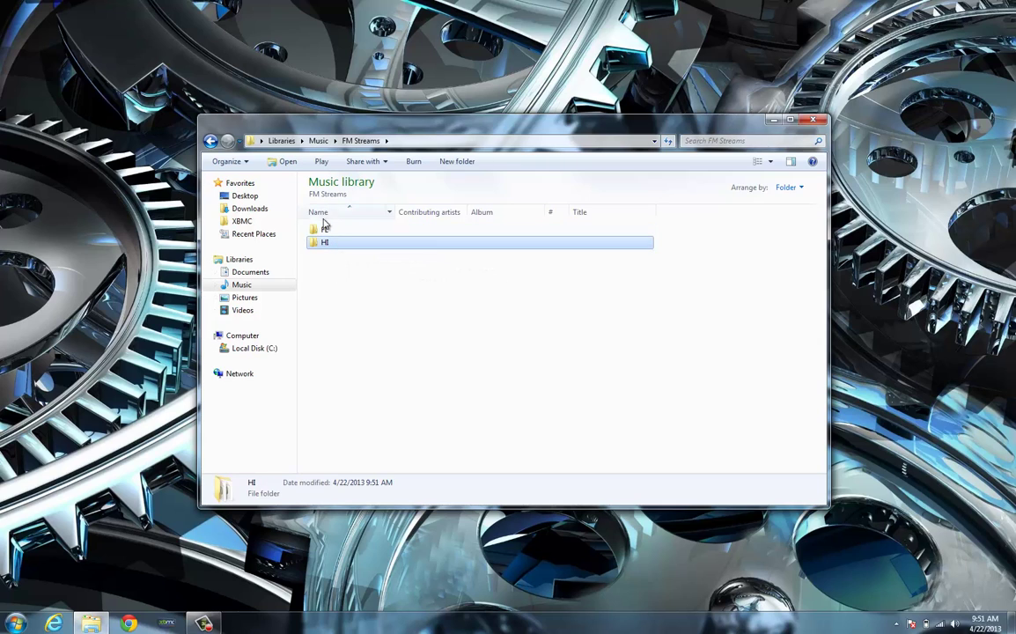
pyautogui.doubleClick(324, 229)
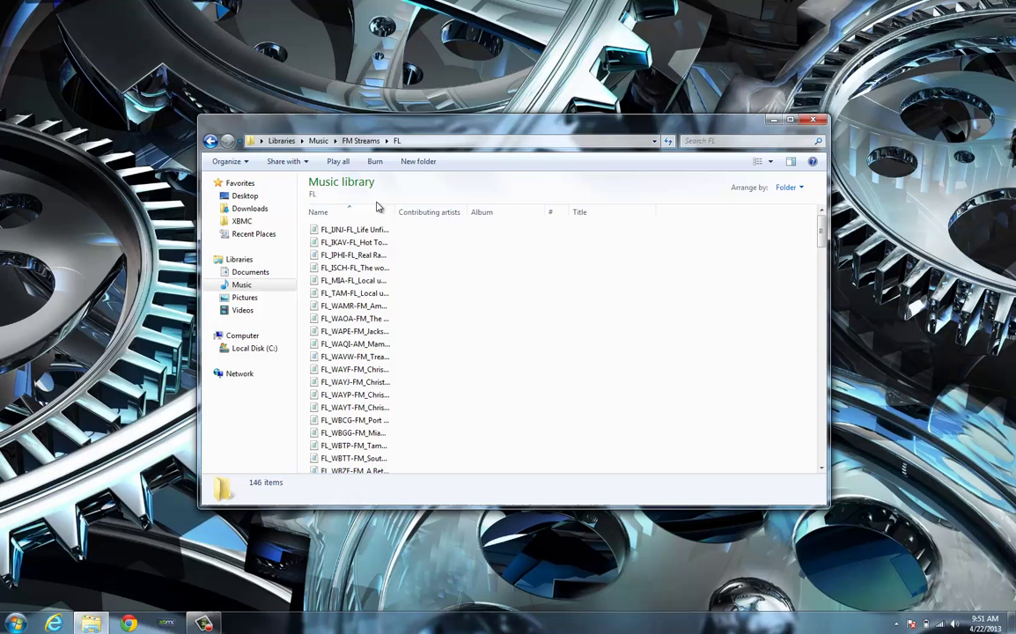
# Widen the Name column in the FL folder to read the full stream file names, and close the window.
pyautogui.moveTo(394, 212); pyautogui.dragTo(590, 240)
pyautogui.moveTo(821, 230)
pyautogui.mouseDown()
pyautogui.moveTo(820, 449)
pyautogui.moveTo(820, 222)
pyautogui.mouseUp()
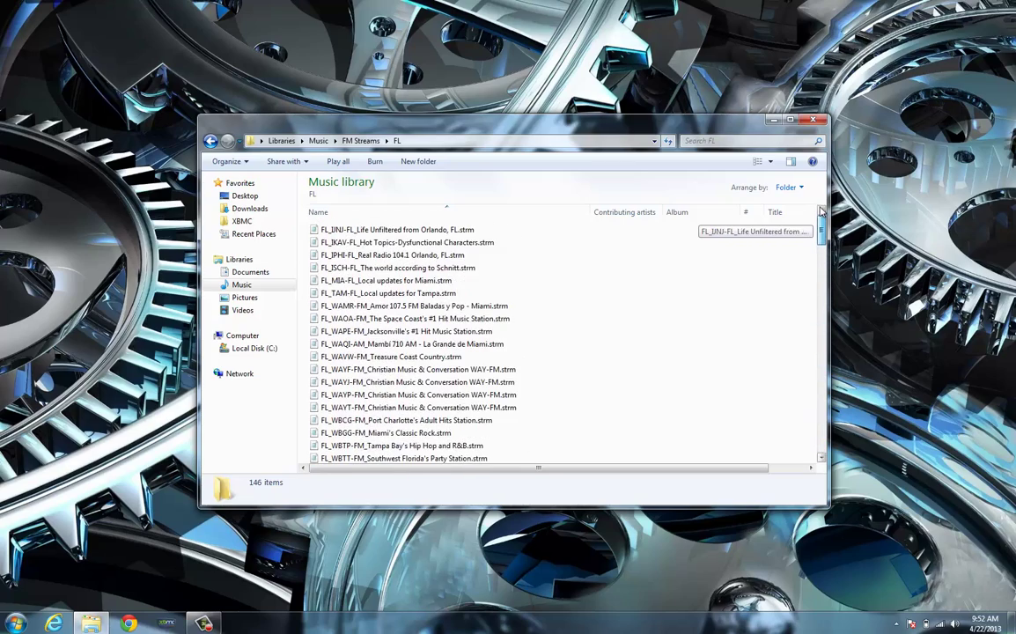
pyautogui.click(812, 120)
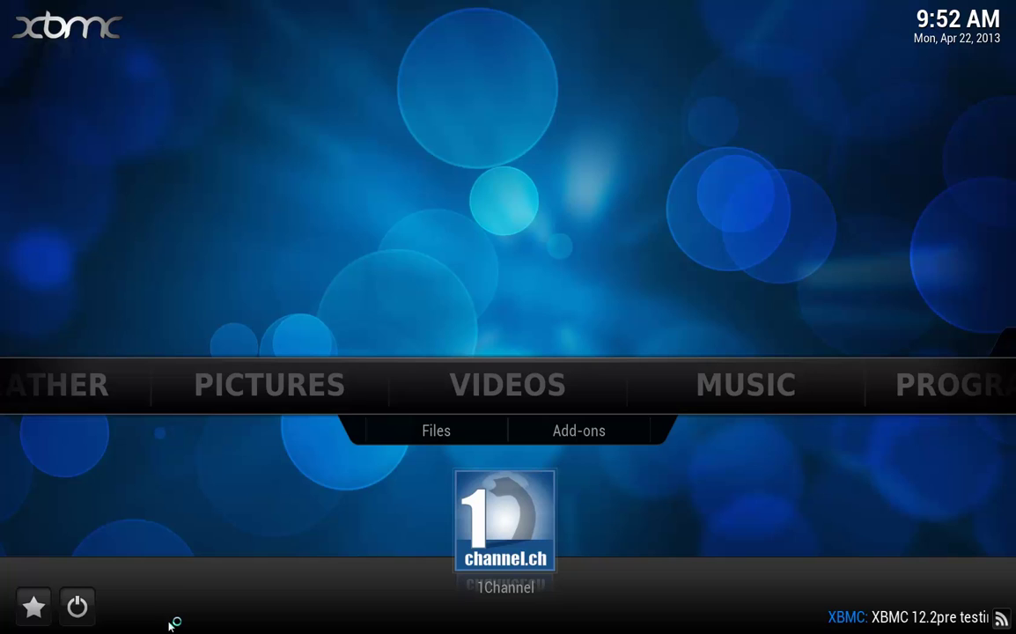
# Switch to XBMC, start adding a new source in the Music section and open the browser for its location.
pyautogui.press('Right')
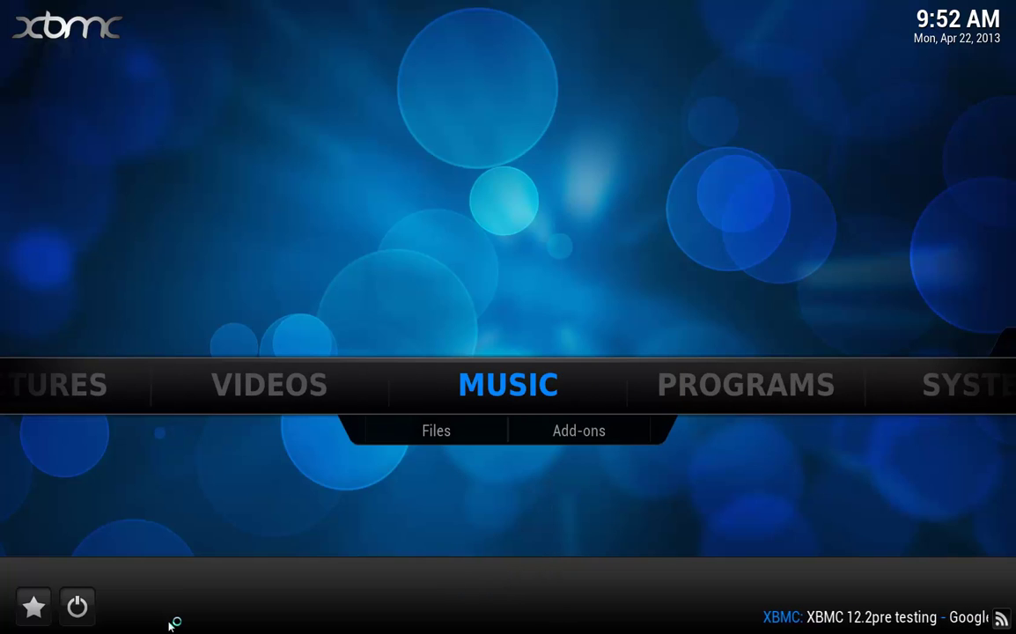
pyautogui.press('Return')
pyautogui.press('Down')
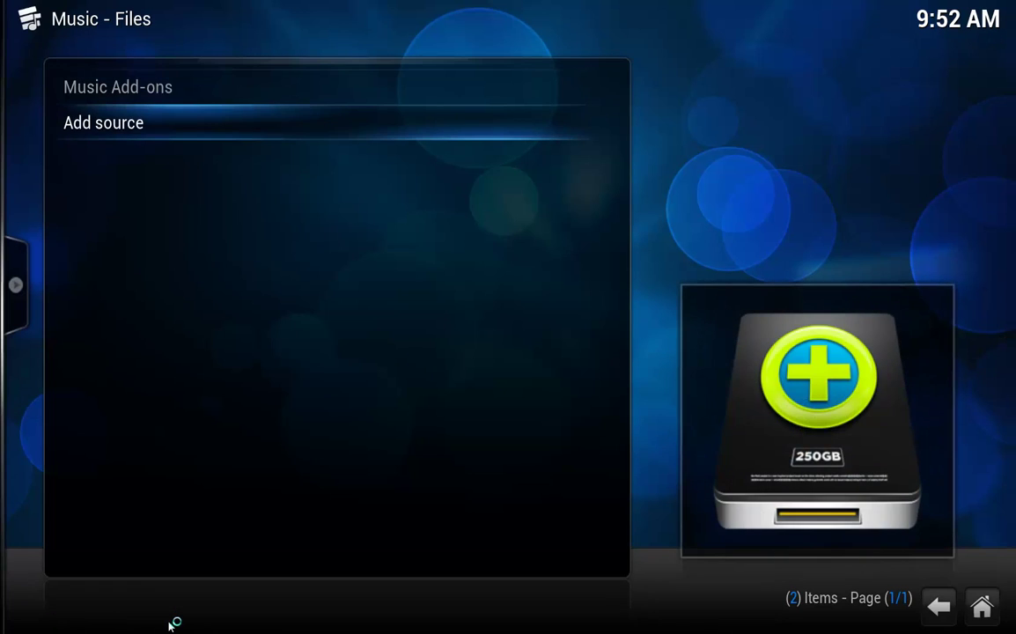
pyautogui.press('Return')
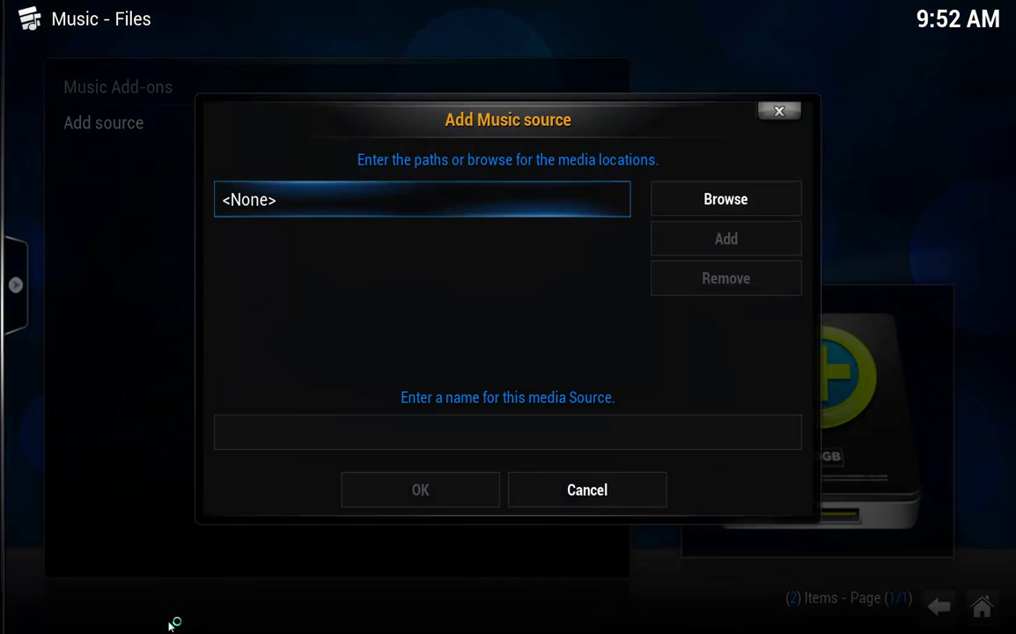
pyautogui.press('Right')
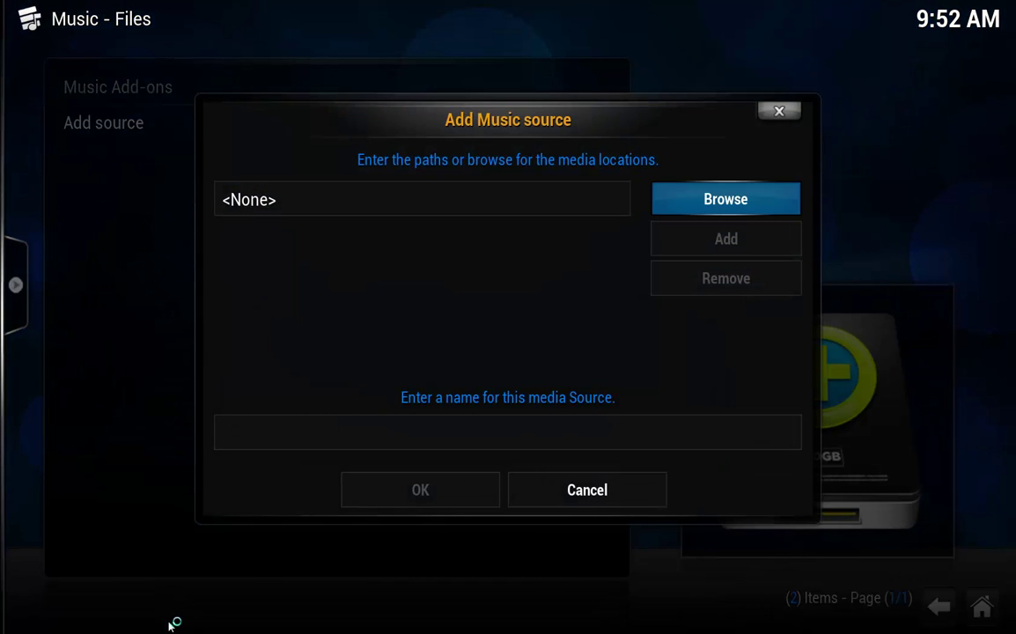
pyautogui.press('Return')
# Browse drive C for the new source's location and open the RQ7 folder inside Users.
pyautogui.press('Return')
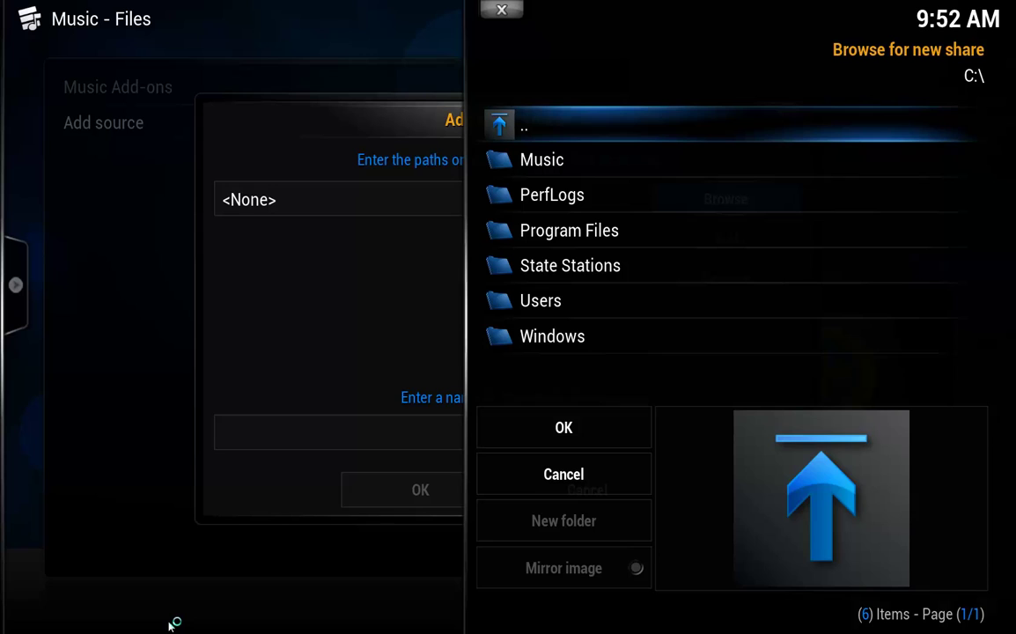
pyautogui.press('Down')
pyautogui.press('Down')
pyautogui.press('Down')
pyautogui.press('Down')
pyautogui.press('Down')
pyautogui.press('Return')
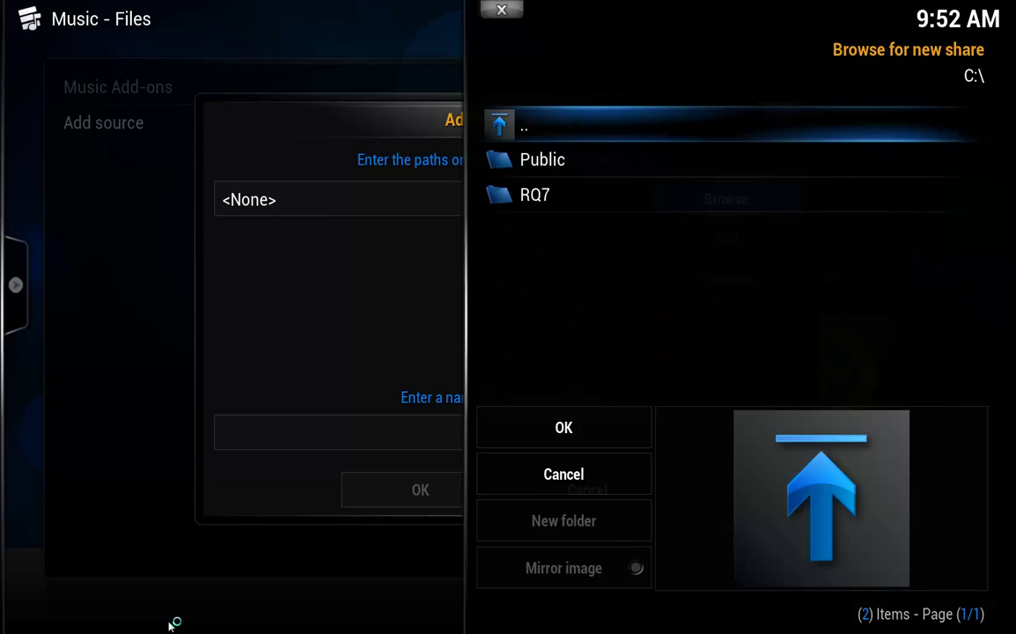
pyautogui.press('Down')
pyautogui.press('Down')
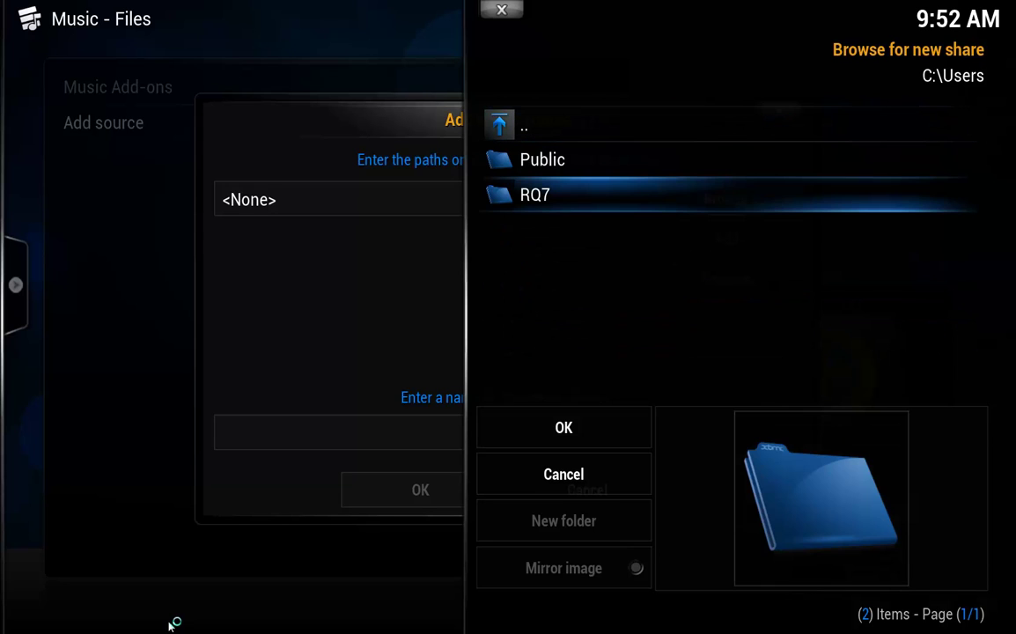
pyautogui.press('Return')
# Open the Music folder inside the RQ7 user folder.
pyautogui.press('Down')
pyautogui.press('Down')
pyautogui.press('Down')
pyautogui.press('Down')
pyautogui.press('Down')
pyautogui.press('Down')
pyautogui.press('Down')
pyautogui.press('Down')
pyautogui.press('Down')
pyautogui.press('Down')
pyautogui.press('Down')
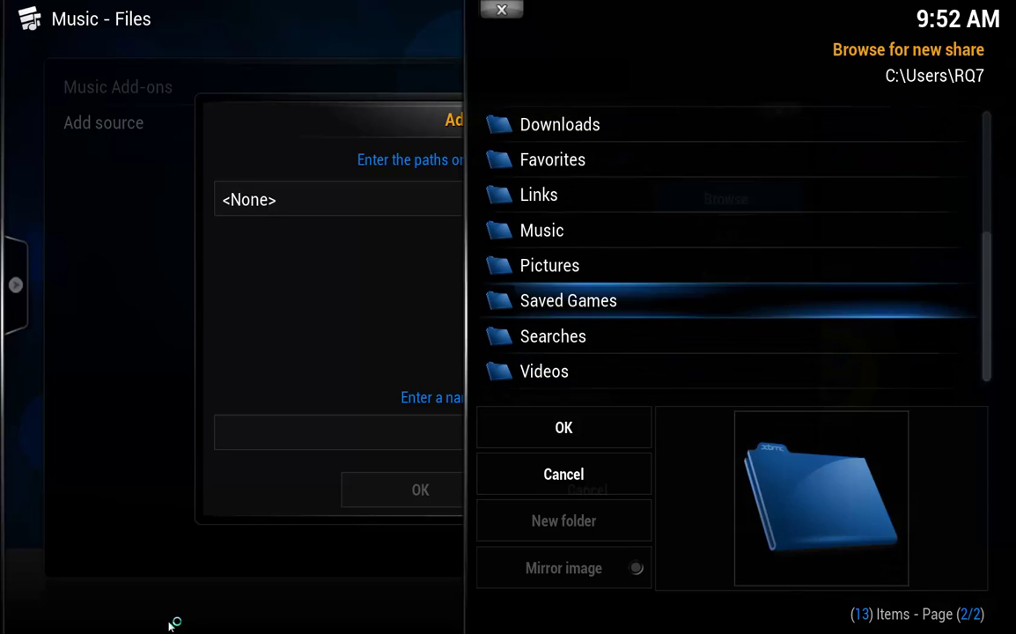
pyautogui.press('Up')
pyautogui.press('Up')
pyautogui.press('Return')
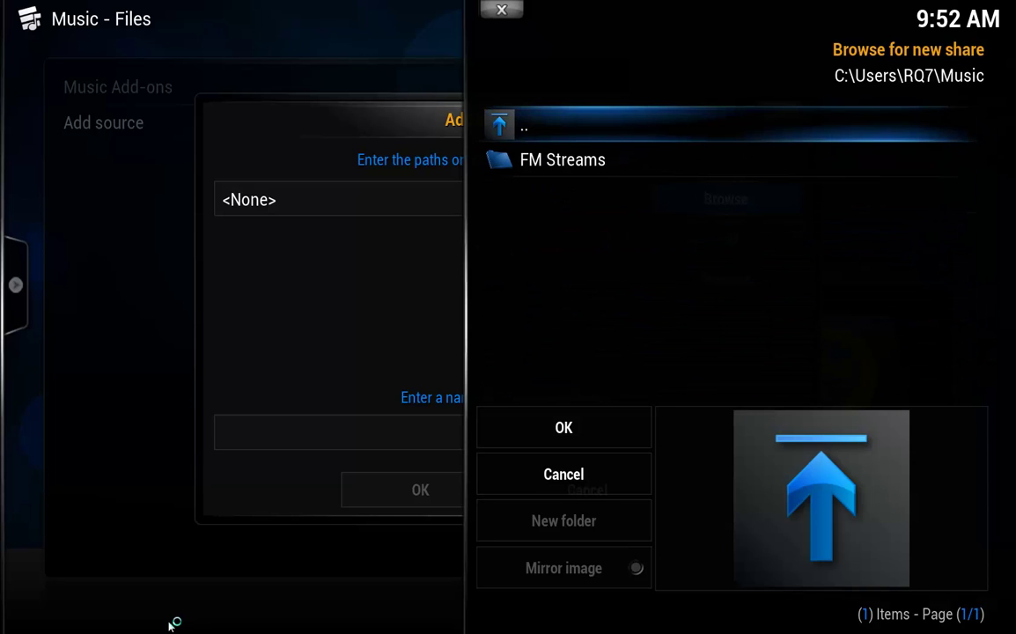
# Choose the FM Streams folder as the location and save the music source under the name FM Streams.
pyautogui.press('Down')
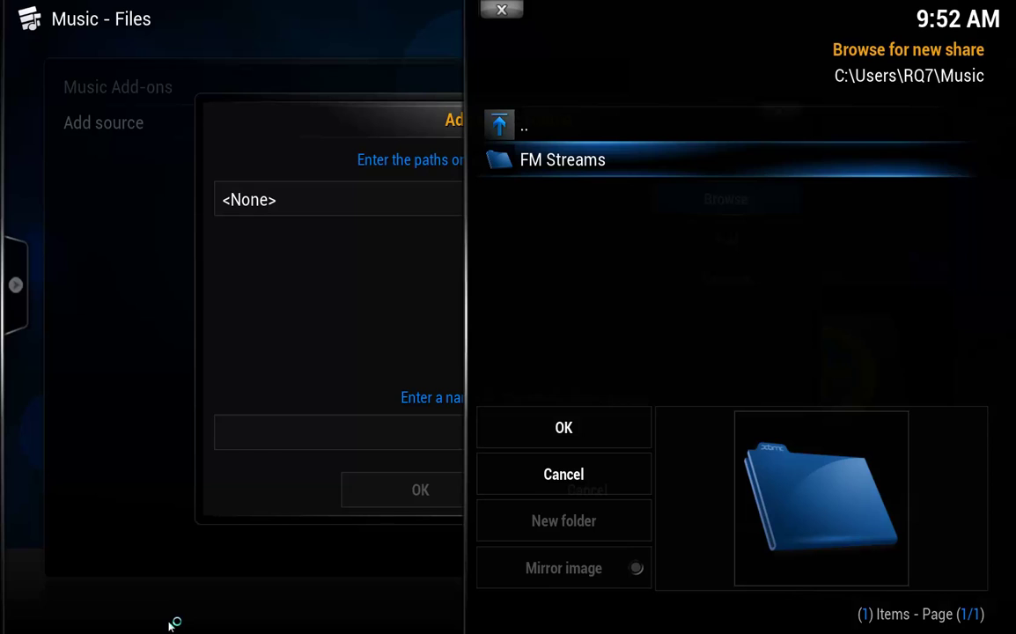
pyautogui.press('Down')
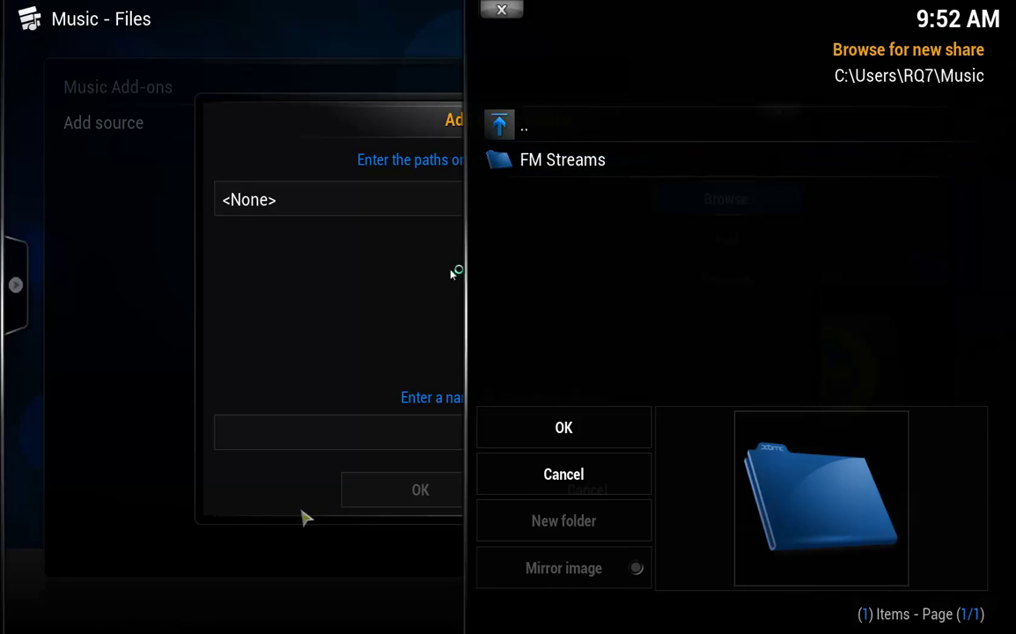
pyautogui.click(592, 161)
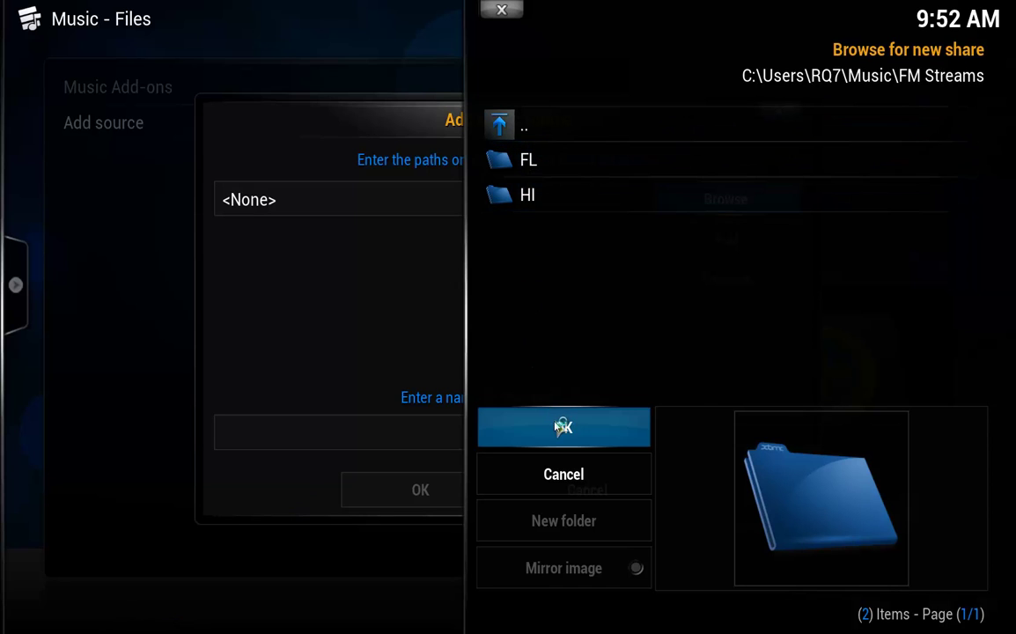
pyautogui.click(489, 423)
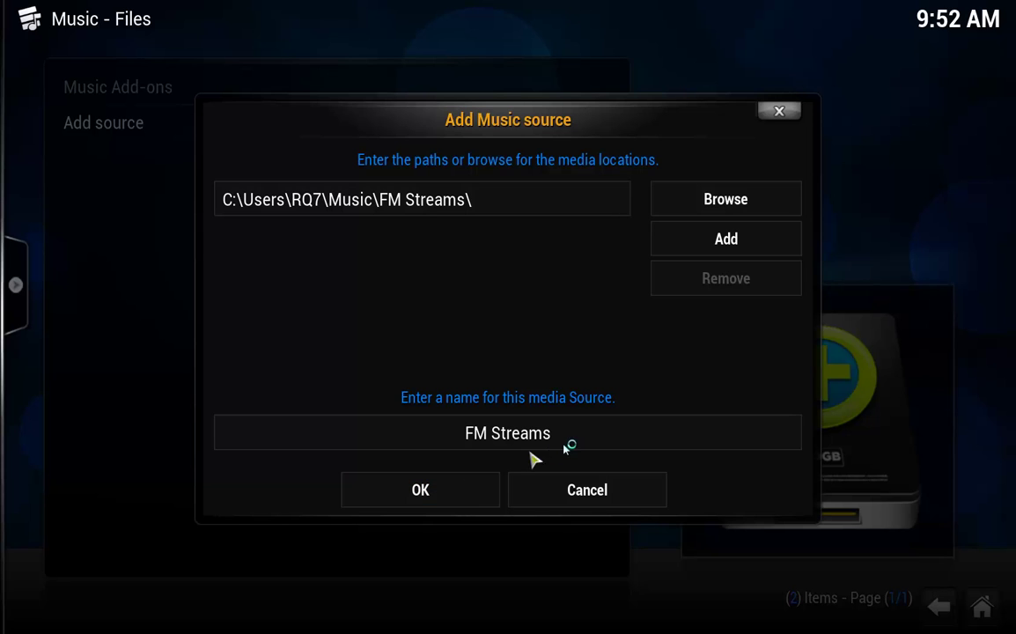
pyautogui.click(445, 496)
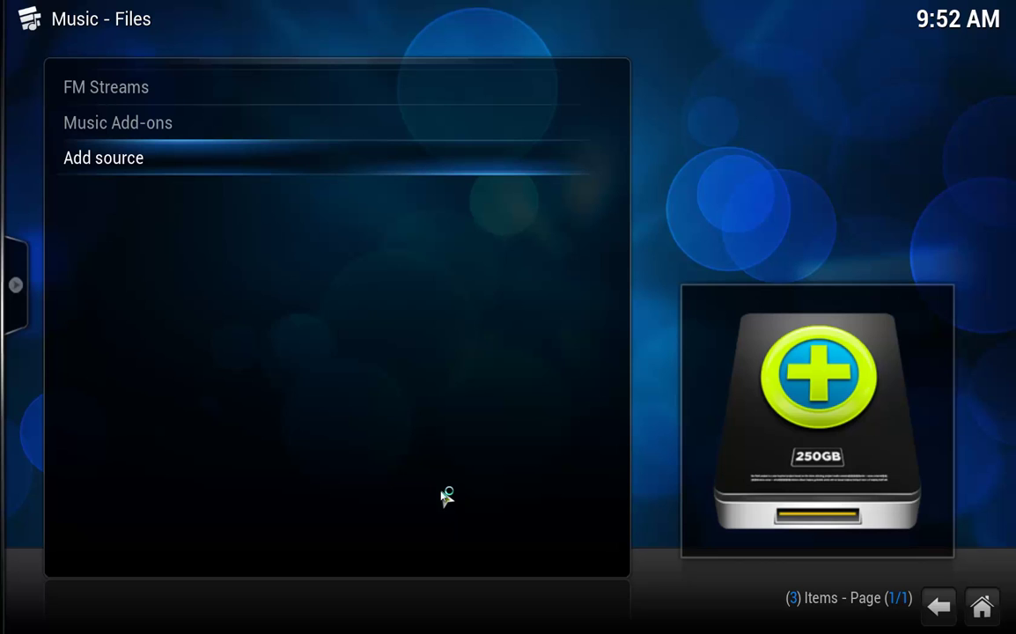
# Go back to the home screen, reopen Music and open the FL folder of the FM Streams source.
pyautogui.press('Escape')
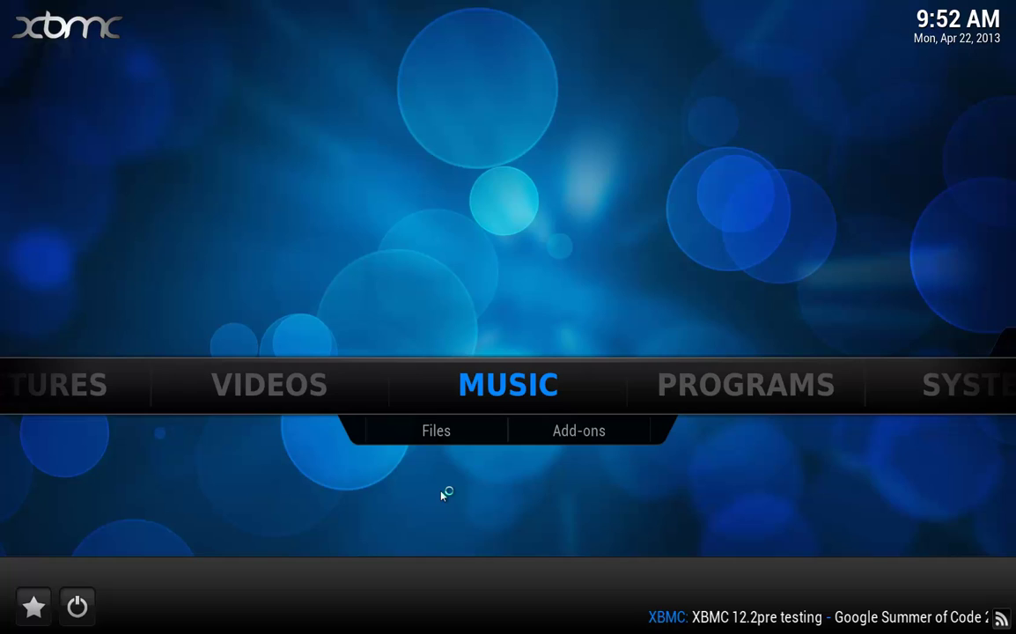
pyautogui.press('Return')
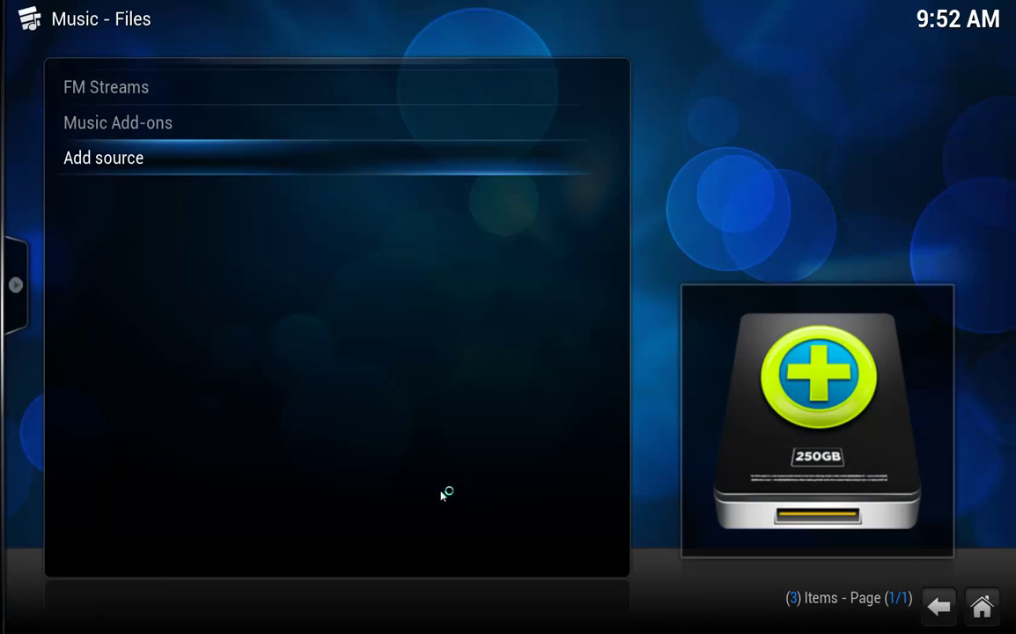
pyautogui.press('Up')
pyautogui.press('Up')
pyautogui.press('Return')
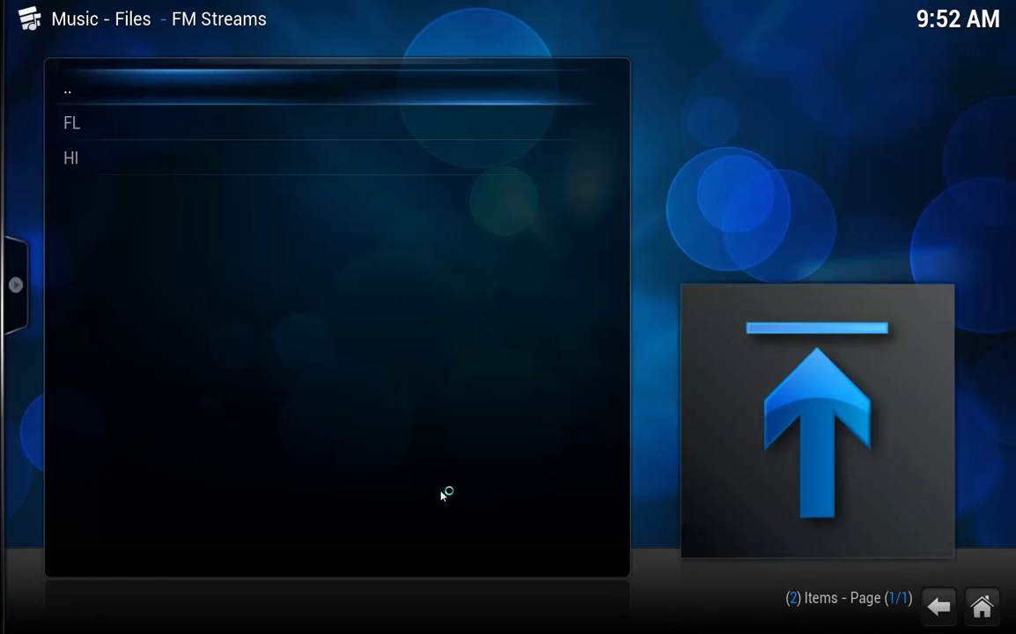
pyautogui.press('Down')
pyautogui.press('Return')
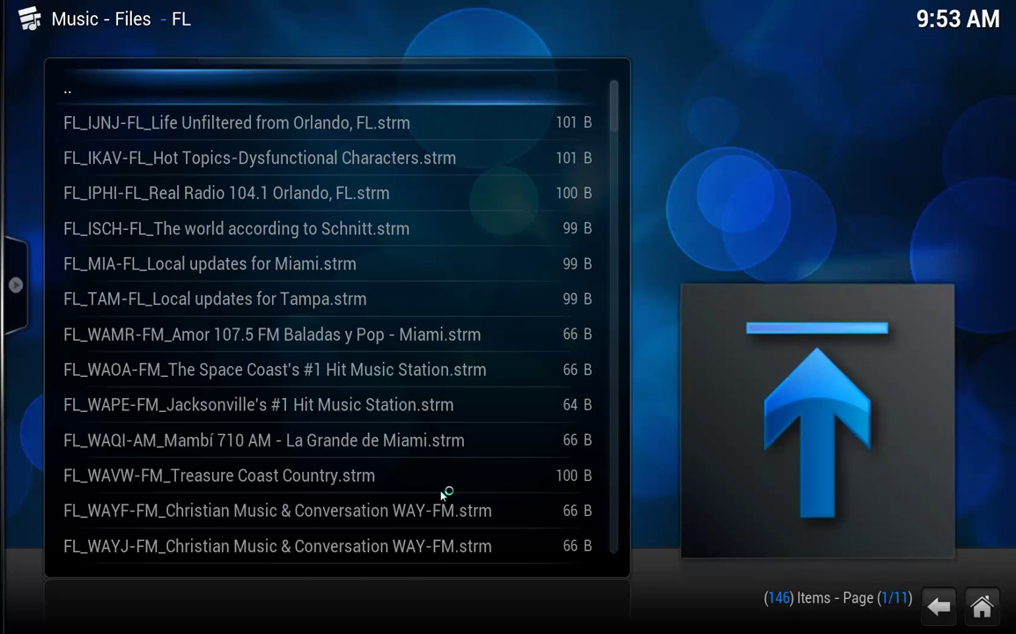
# Look through the whole list of Florida radio streams in the FL folder.
pyautogui.press('Down')
pyautogui.press('Down')
pyautogui.press('Down')
pyautogui.press('Down')
pyautogui.press('Down')
pyautogui.press('Down')
pyautogui.press('Down')
pyautogui.press('Down')
pyautogui.press('Down')
pyautogui.press('Down')
pyautogui.press('Down')
pyautogui.press('Down')
pyautogui.press('Down')
pyautogui.press('Down')
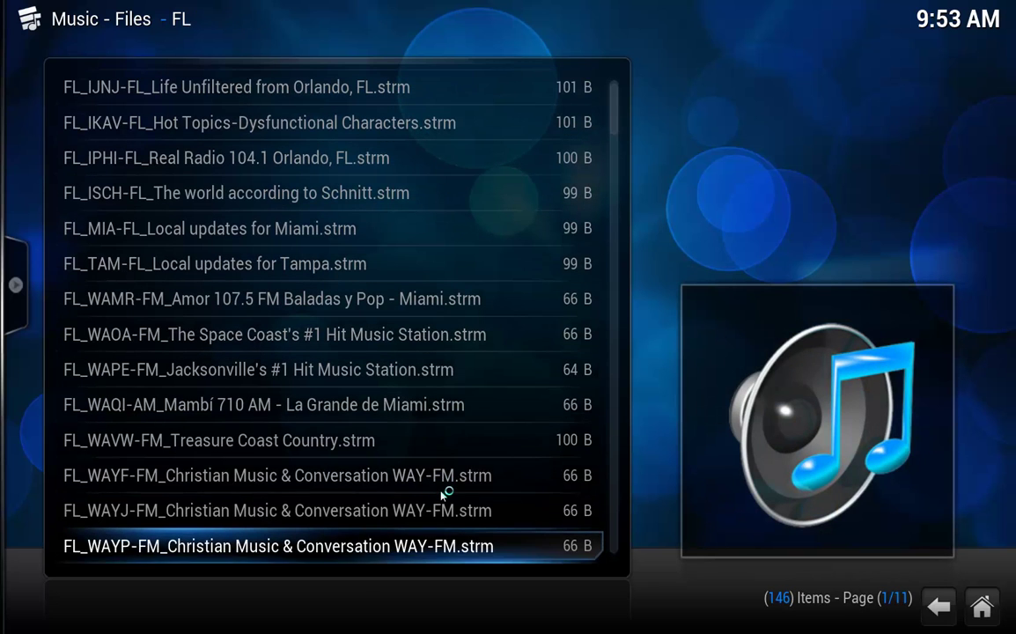
pyautogui.press('Up')
pyautogui.press('Up')
pyautogui.press('Up')
pyautogui.press('Up')
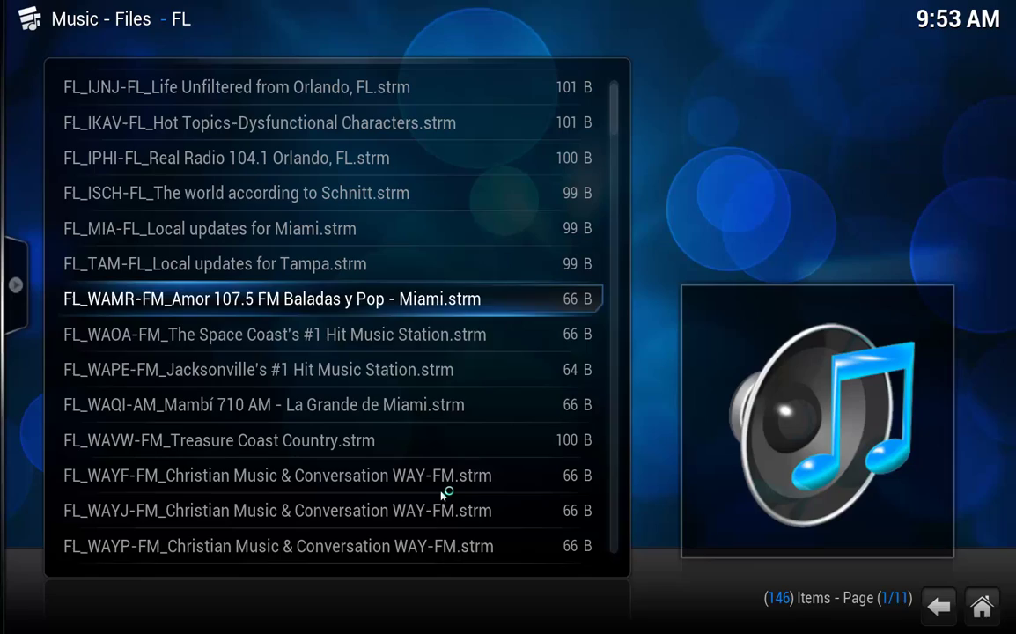
pyautogui.press('Down')
pyautogui.press('Down')
pyautogui.press('Down')
pyautogui.press('Down')
pyautogui.press('Down')
pyautogui.press('Down')
pyautogui.press('Down')
pyautogui.press('Down')
pyautogui.press('Down')
pyautogui.press('Down')
pyautogui.press('Down')
pyautogui.press('Down')
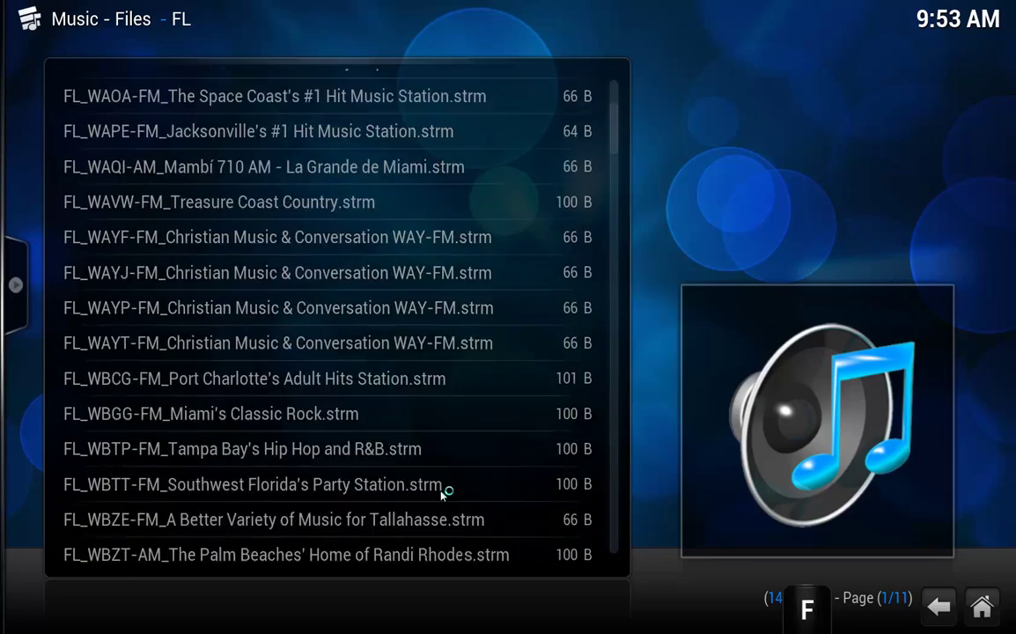
pyautogui.press('Down')
pyautogui.press('Down')
pyautogui.press('Down')
pyautogui.press('Down')
pyautogui.press('Down')
pyautogui.press('Down')
pyautogui.press('Down')
pyautogui.press('Down')
pyautogui.press('Down')
pyautogui.press('Down')
pyautogui.press('Down')
pyautogui.press('Down')
pyautogui.press('Down')
pyautogui.press('Down')
pyautogui.press('Down')
pyautogui.press('Down')
pyautogui.press('Down')
pyautogui.press('Down')
pyautogui.press('Down')
pyautogui.press('Down')
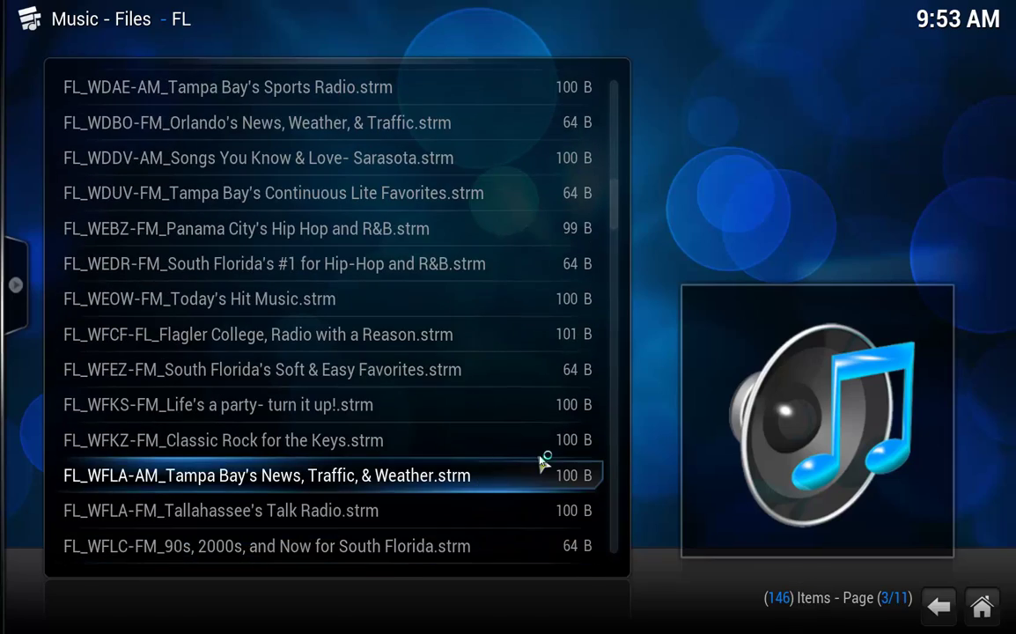
pyautogui.press('Down')
pyautogui.press('Down')
pyautogui.press('Down')
pyautogui.press('Down')
pyautogui.press('Down')
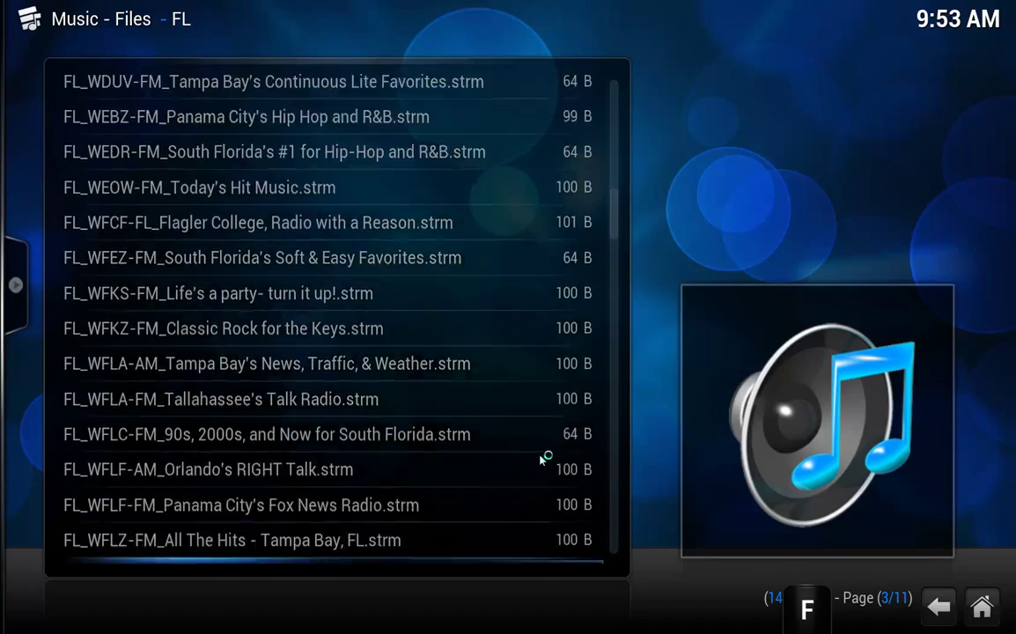
pyautogui.press('Down')
pyautogui.press('Down')
pyautogui.press('Down')
pyautogui.press('Down')
pyautogui.press('Down')
pyautogui.press('Down')
pyautogui.press('Down')
pyautogui.press('Down')
pyautogui.press('Down')
pyautogui.press('Down')
pyautogui.press('Down')
pyautogui.press('Down')
pyautogui.press('Down')
pyautogui.press('Down')
pyautogui.press('Down')
pyautogui.press('Down')
pyautogui.press('Down')
pyautogui.press('Down')
pyautogui.press('Down')
pyautogui.press('Down')
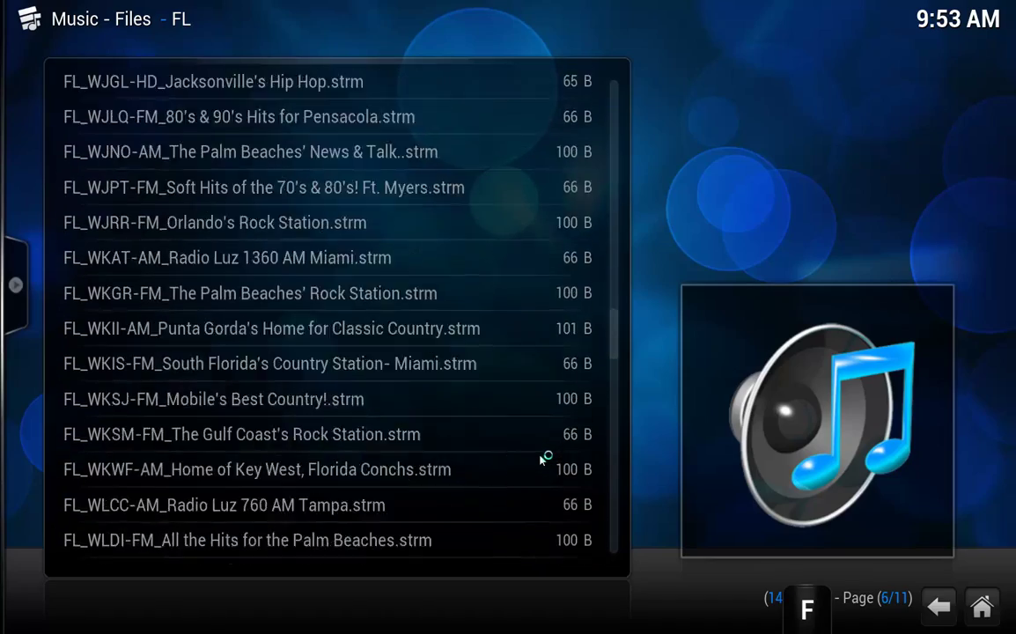
pyautogui.press('Down')
pyautogui.press('Down')
pyautogui.press('Down')
pyautogui.press('Down')
pyautogui.press('Down')
pyautogui.press('Down')
pyautogui.press('Down')
pyautogui.press('Down')
pyautogui.press('Down')
pyautogui.press('Down')
pyautogui.press('Down')
pyautogui.press('Down')
pyautogui.press('Down')
pyautogui.press('Down')
pyautogui.press('Down')
pyautogui.press('Down')
pyautogui.press('Down')
pyautogui.press('Down')
pyautogui.press('Down')
pyautogui.press('Down')
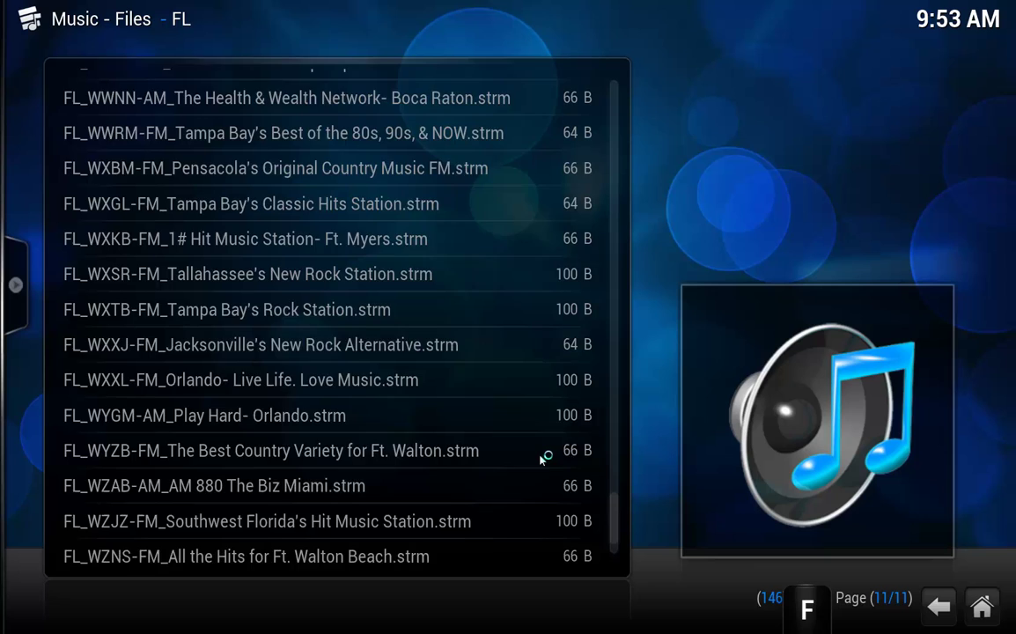
pyautogui.press('Down')
pyautogui.press('Down')
# Play the FL_WXTB-FM_Tampa Bay's Rock Station.strm stream near the end of the list.
pyautogui.press('Up')
pyautogui.press('Up')
pyautogui.press('Up')
pyautogui.press('Up')
pyautogui.press('Up')
pyautogui.press('Up')
pyautogui.press('Up')
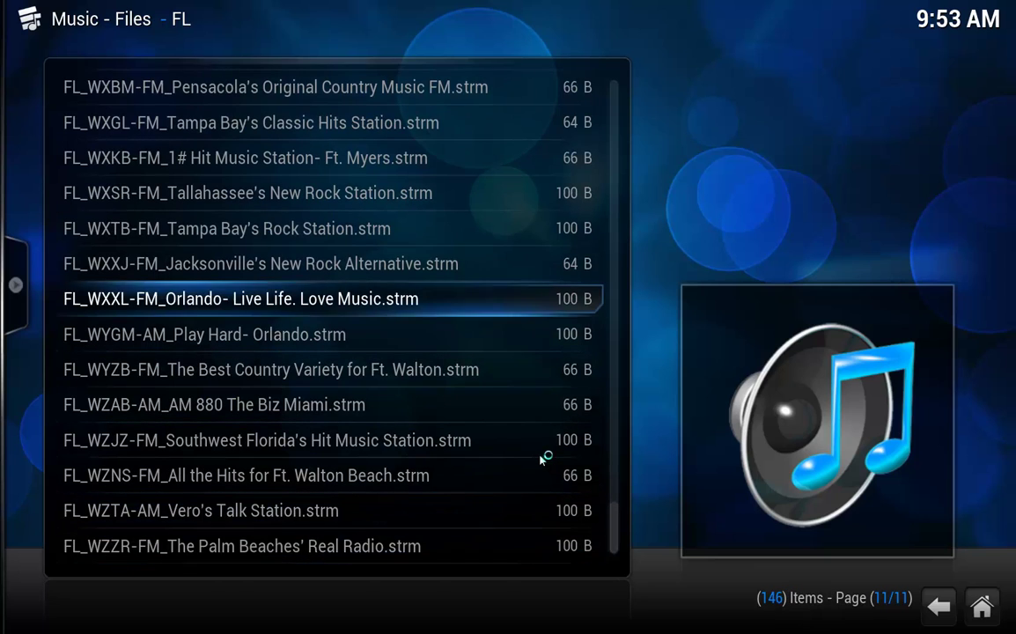
pyautogui.press('Up')
pyautogui.press('Up')
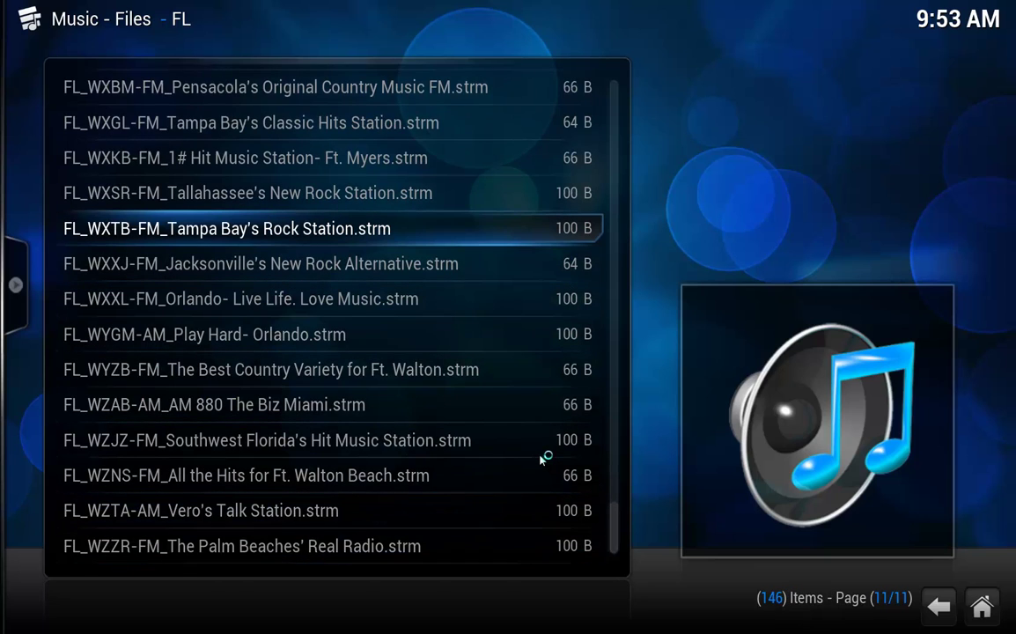
pyautogui.press('Return')
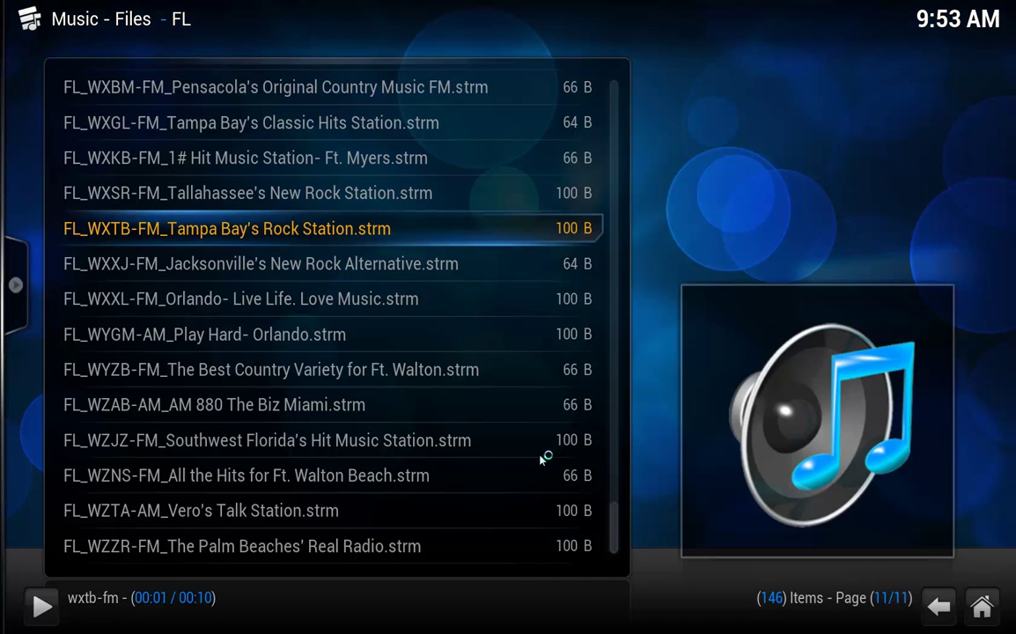
# Switch playback to the FL_WXXJ-FM_Jacksonville's New Rock Alternative.strm stream, and stop it after a short listen.
pyautogui.click(280, 274)
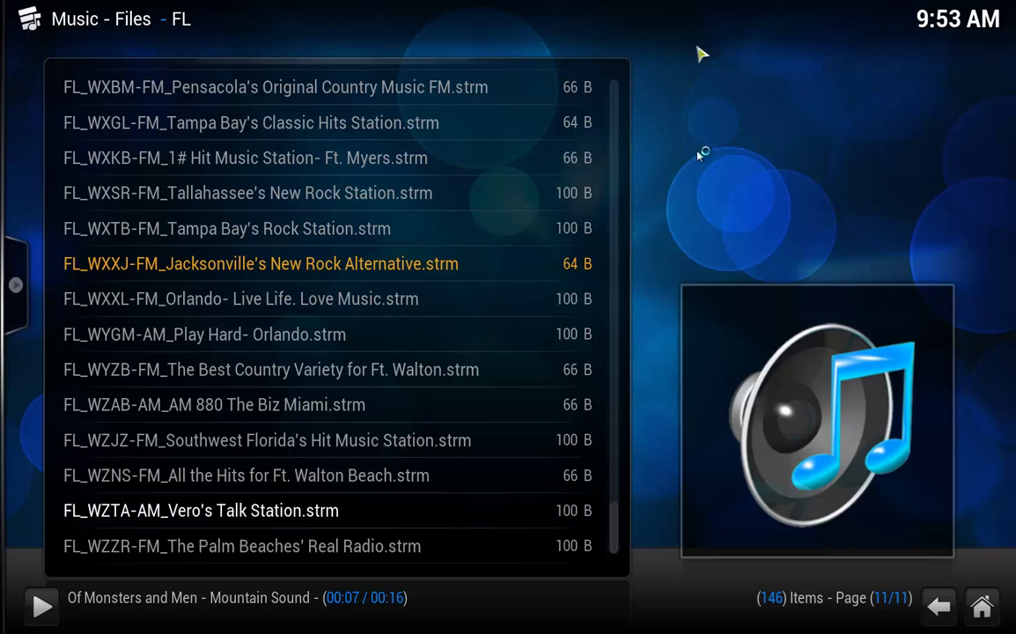
pyautogui.press('super')
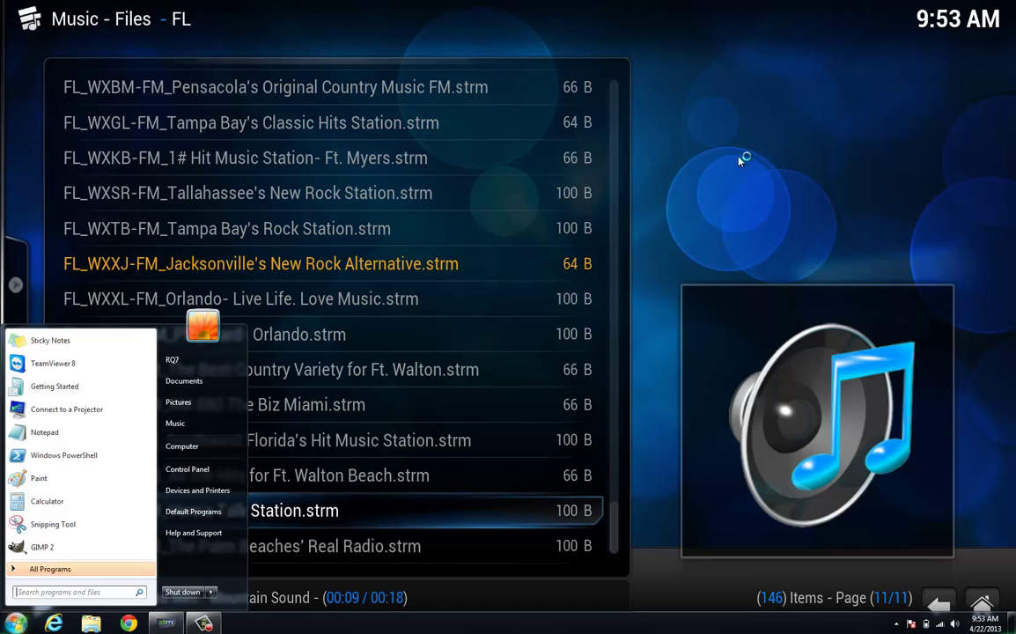
pyautogui.press('super')
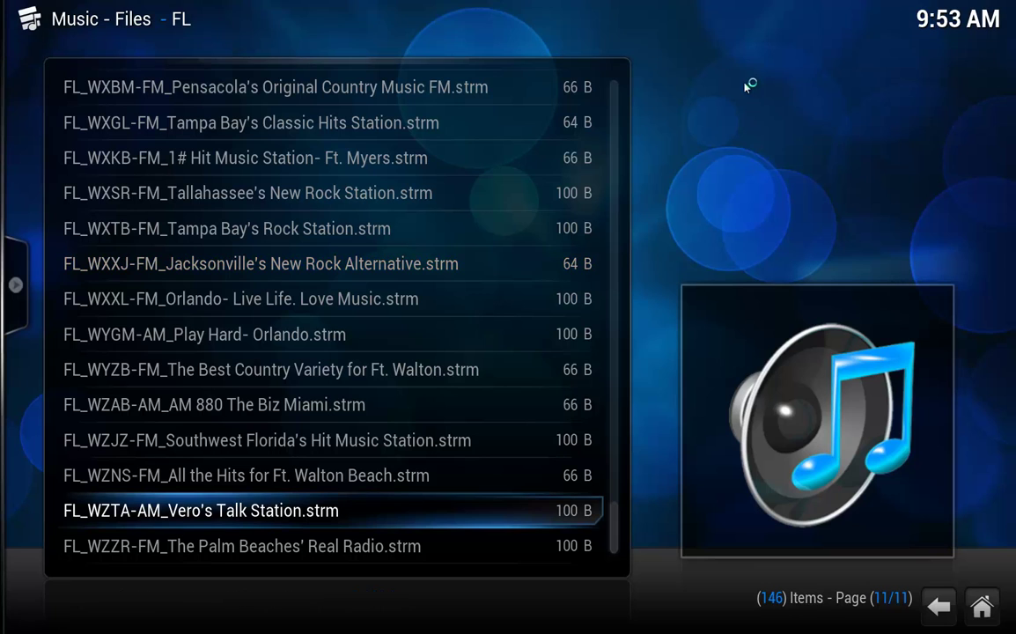
# Leave the FL folder and the FM Streams source and return to the home screen.
pyautogui.press('BackSpace')
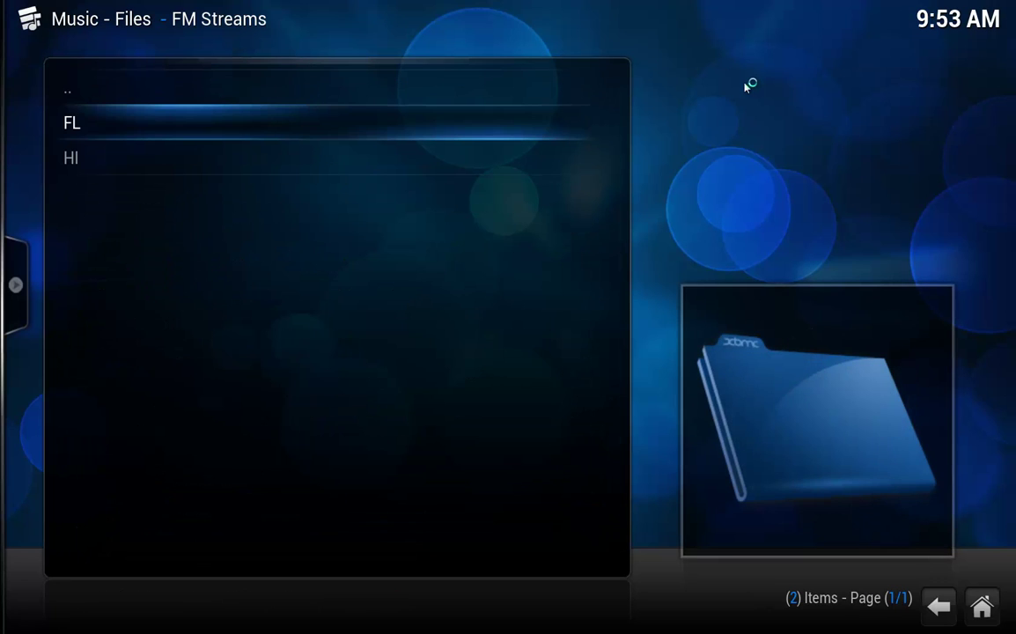
pyautogui.press('BackSpace')
pyautogui.press('BackSpace')
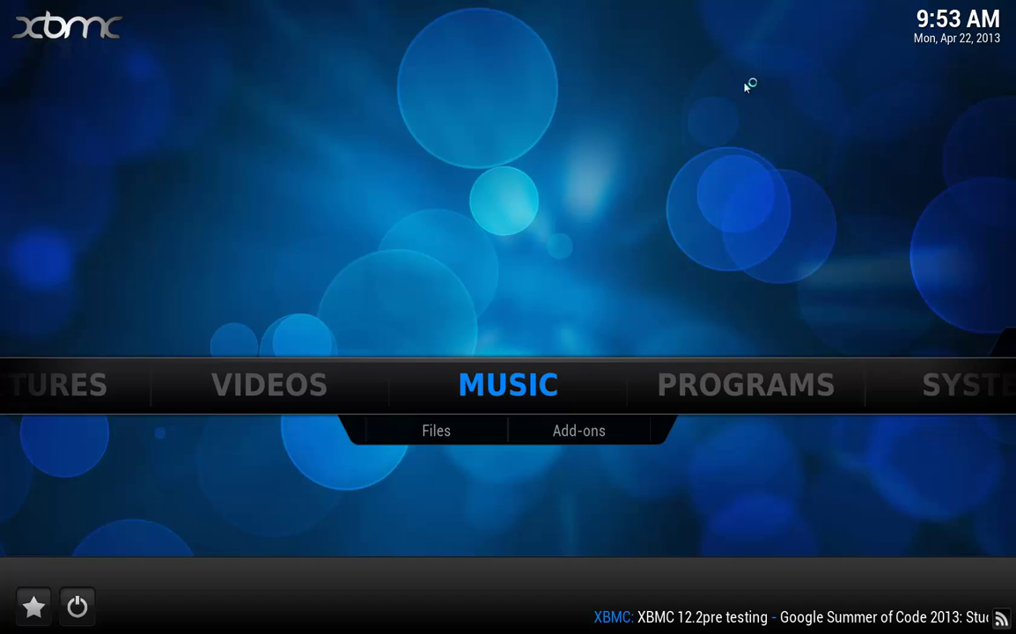
# Open the favourites list from the home screen to check its contents, and close it again.
pyautogui.press('Down')
pyautogui.press('Left')
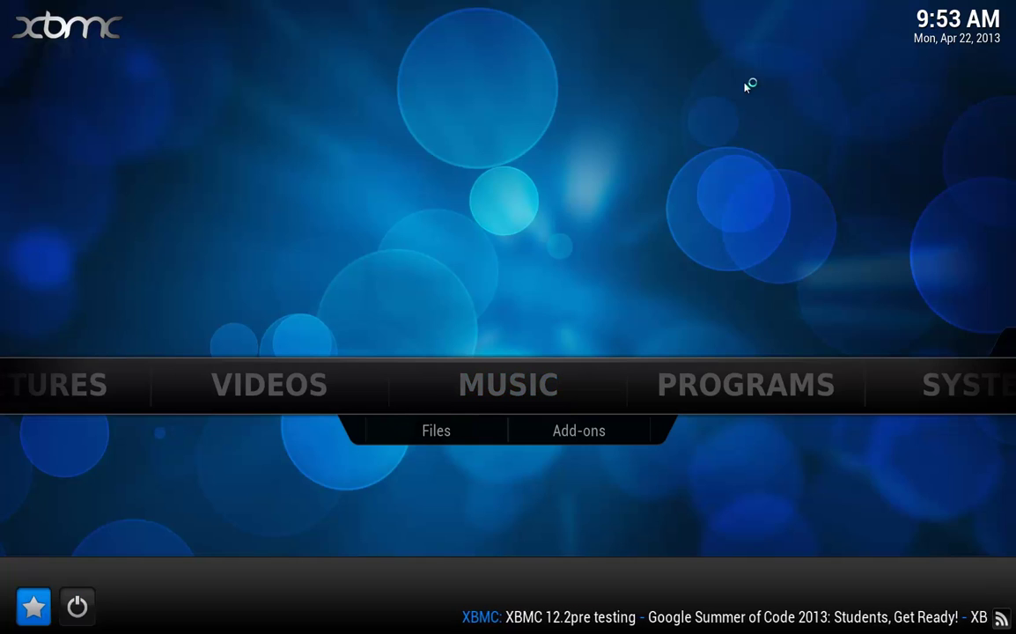
pyautogui.press('Return')
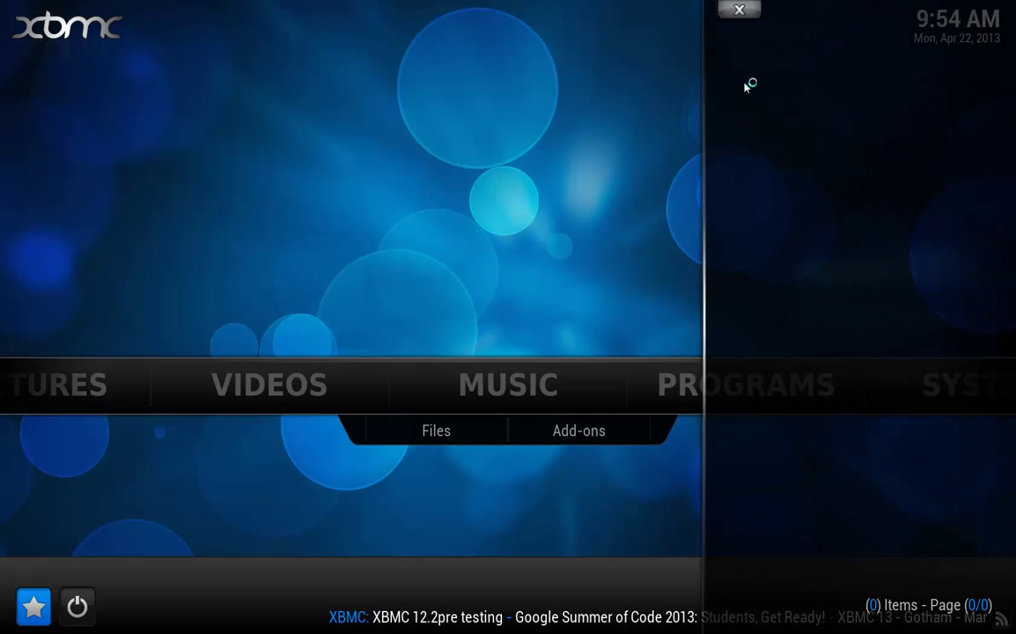
pyautogui.press('Escape')
pyautogui.press('Up')
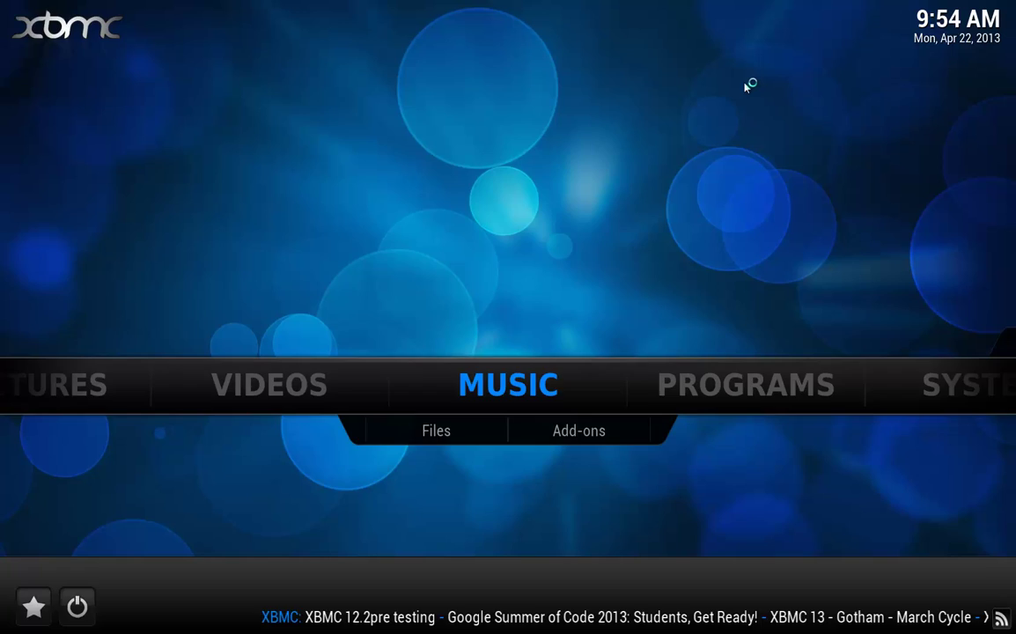
# Add the FM Streams music source to the favourites and return to the home screen.
pyautogui.press('Return')
pyautogui.press('Up')
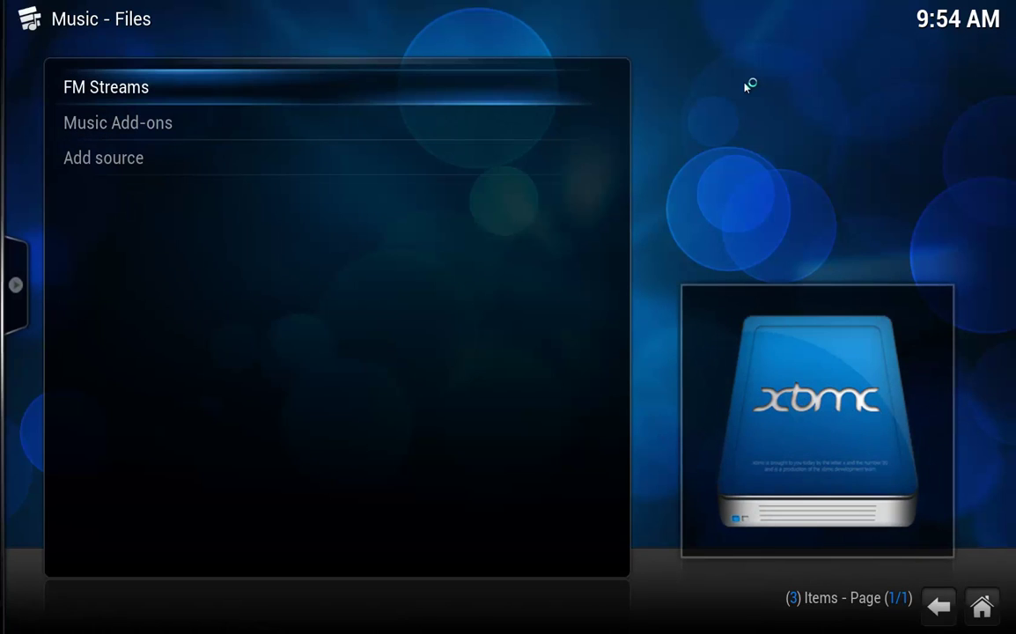
pyautogui.press('c')
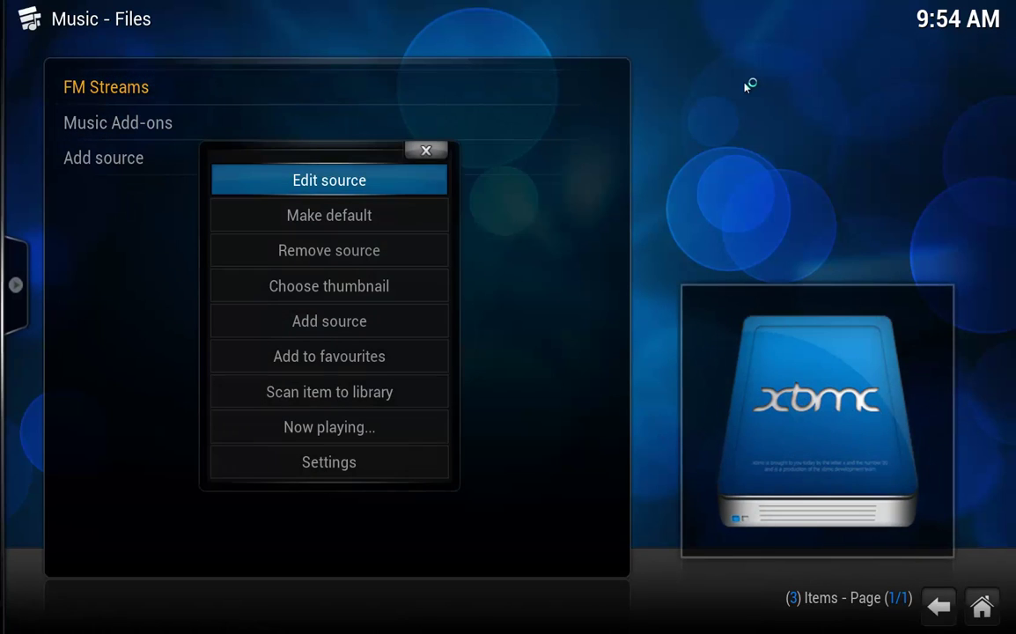
pyautogui.press('Down')
pyautogui.press('Down')
pyautogui.press('Down')
pyautogui.press('Down')
pyautogui.press('Down')
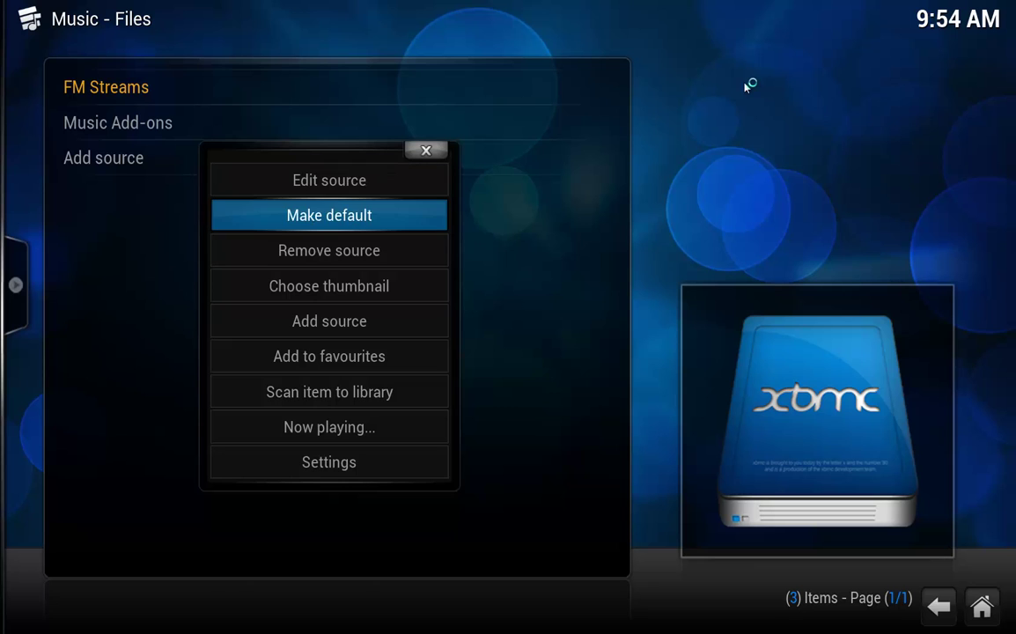
pyautogui.press('Return')
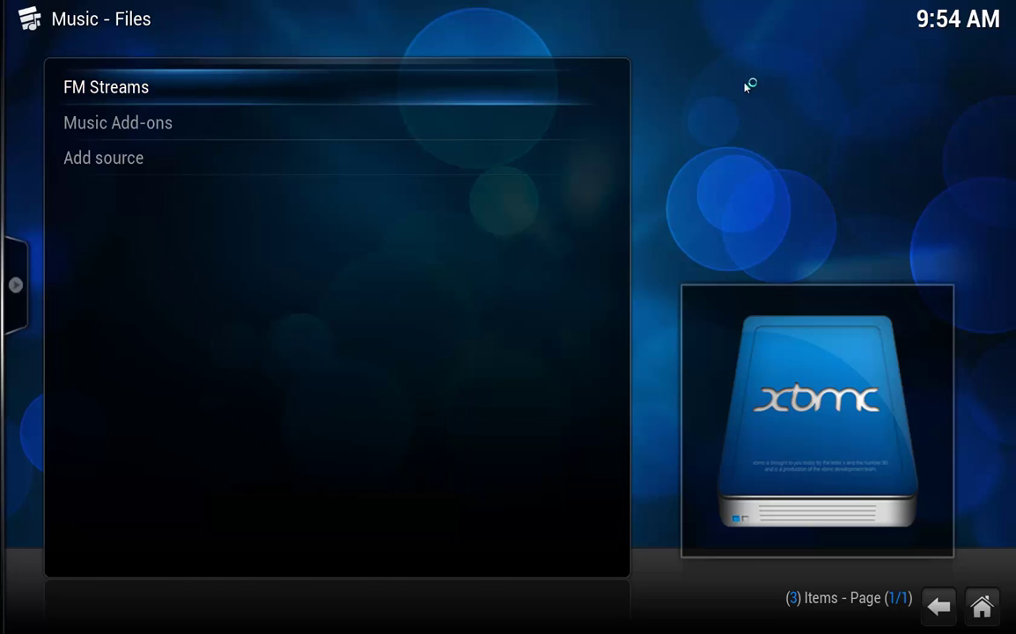
pyautogui.press('Escape')
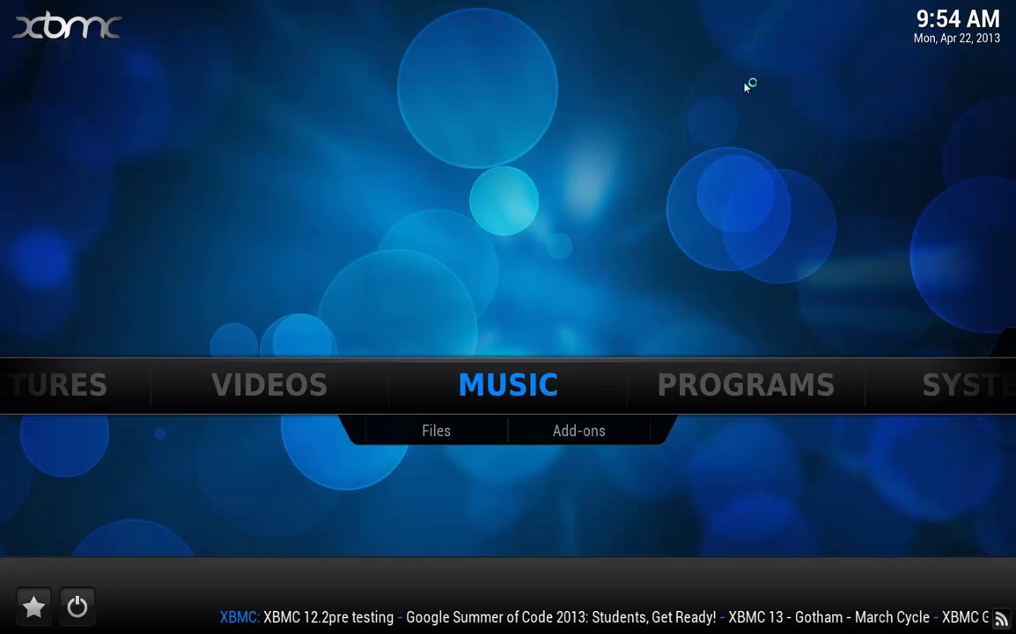
# Open the thumbnail choice for the FM Streams entry in the favourites list.
pyautogui.press('Down')
pyautogui.press('Left')
pyautogui.press('Return')
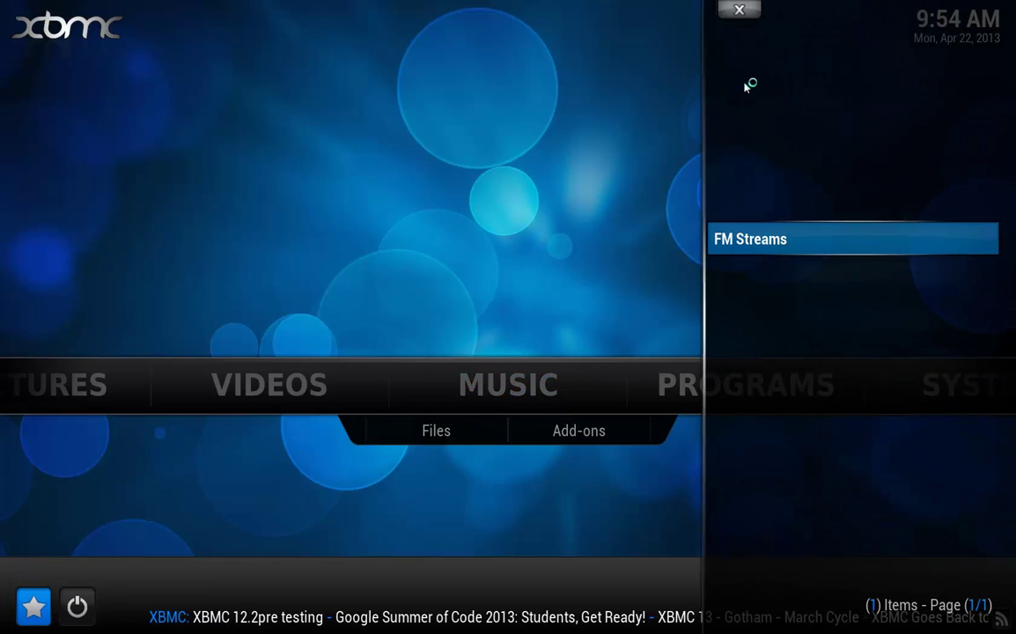
pyautogui.press('c')
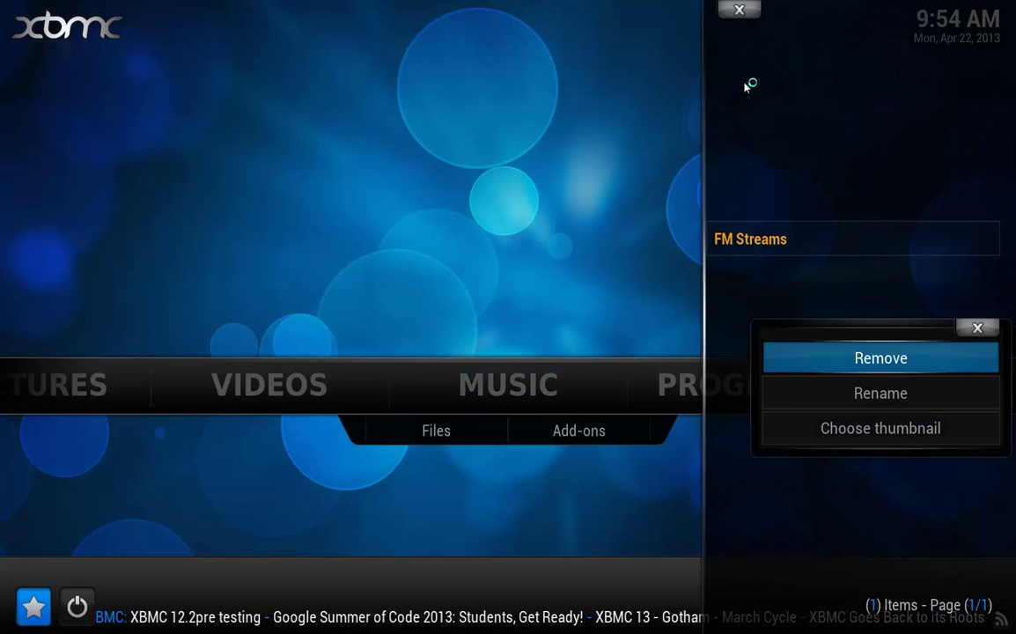
pyautogui.press('Down')
pyautogui.press('Down')
pyautogui.press('Return')
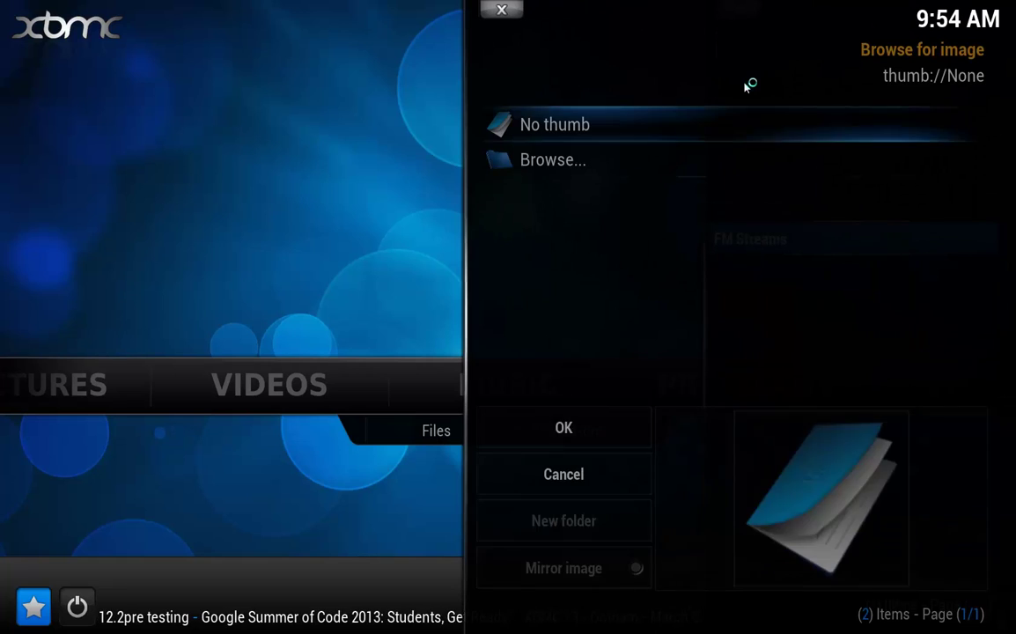
# Browse drive C: through Users to a folder in the user's profile and assign an image from it as the FM Streams favourite's thumbnail.
pyautogui.press('Down')
pyautogui.press('Return')
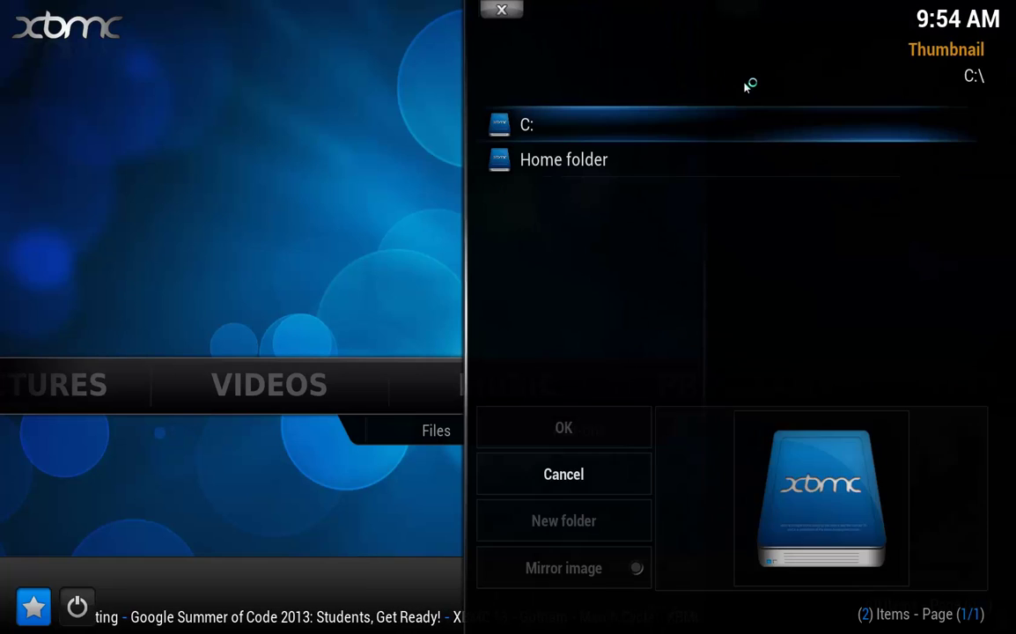
pyautogui.press('Return')
pyautogui.press('Up')
pyautogui.press('Up')
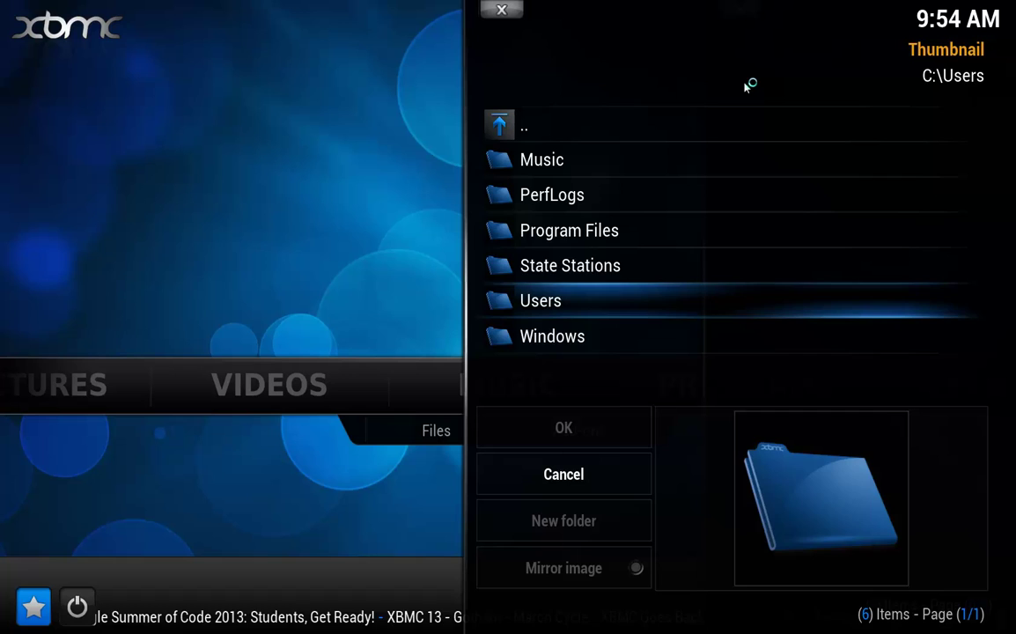
pyautogui.press('Return')
pyautogui.press('Down')
pyautogui.press('Return')
pyautogui.press('Down')
pyautogui.press('Down')
pyautogui.press('Down')
pyautogui.press('Down')
pyautogui.press('Down')
pyautogui.press('Down')
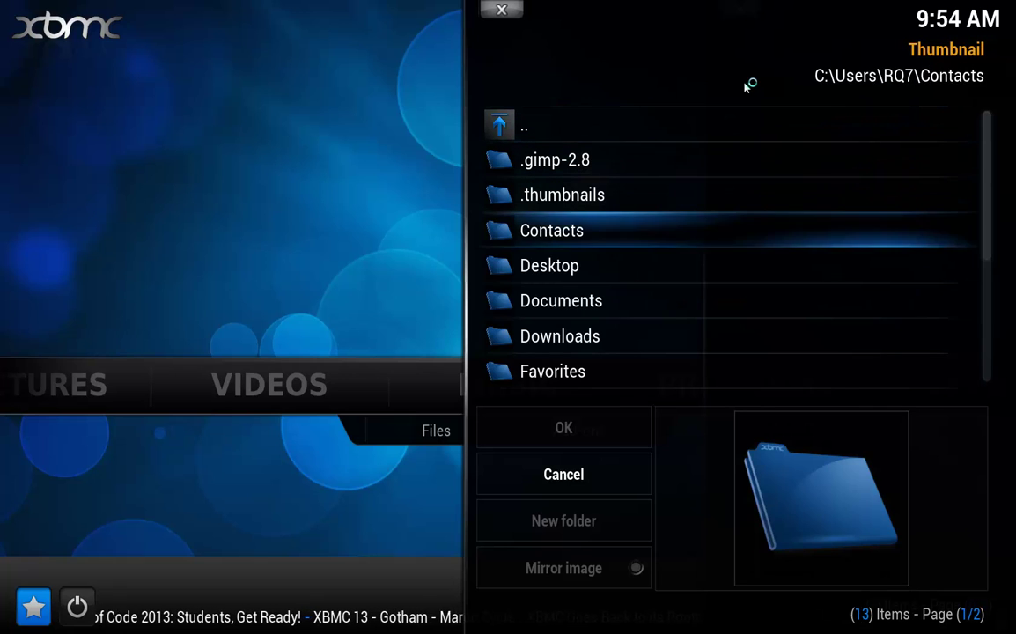
pyautogui.press('Return')
pyautogui.press('Down')
pyautogui.press('Down')
pyautogui.press('Return')
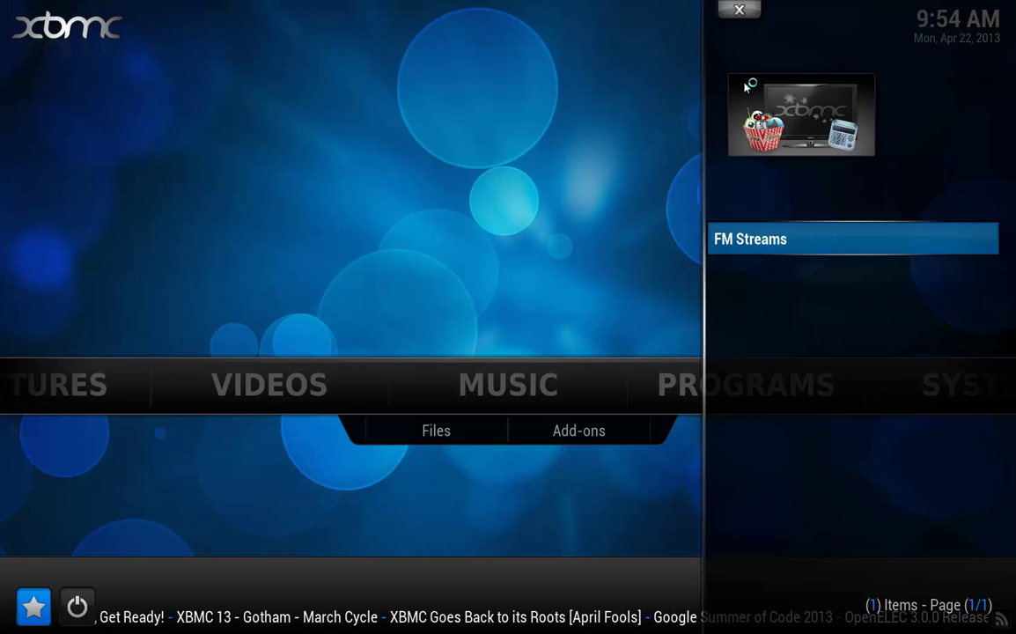
# Close the favourites list, reopen it to check the FM Streams thumbnail, and close it again.
pyautogui.press('Escape')
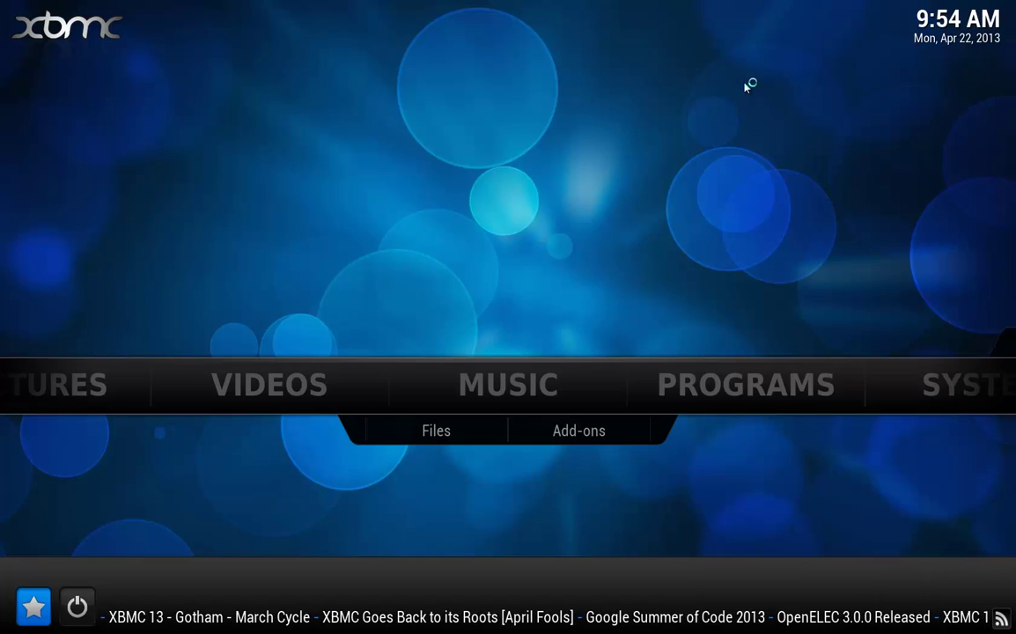
pyautogui.press('Up')
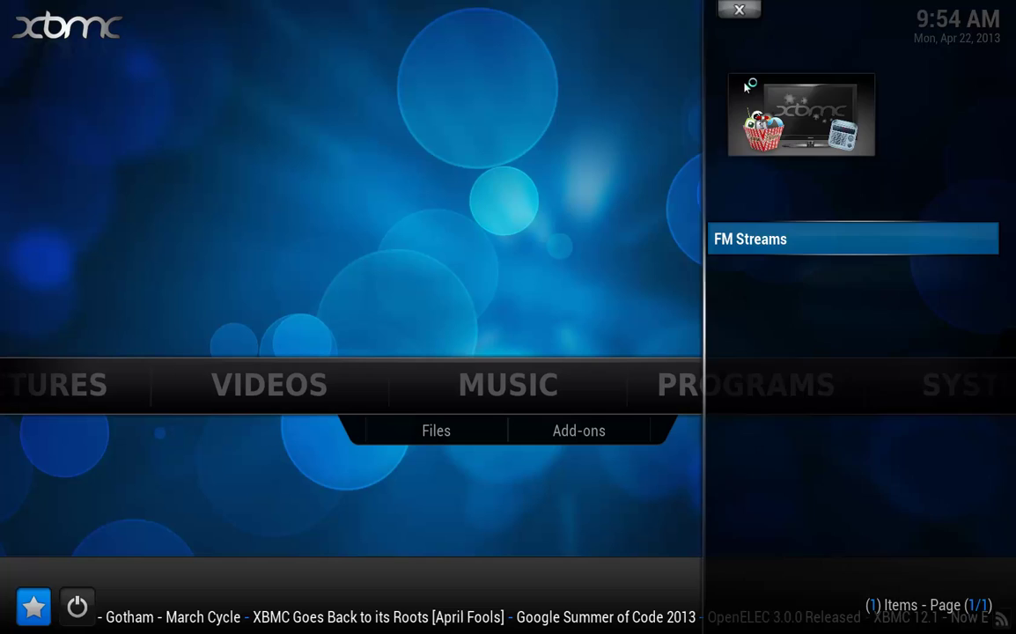
pyautogui.press('Escape')
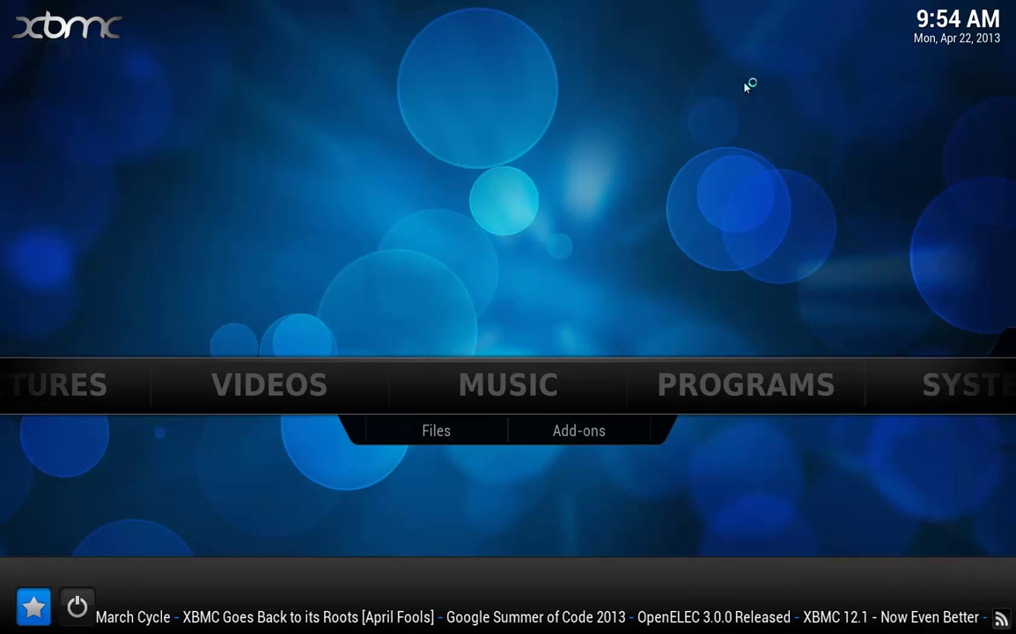
# Open the Music category of the System settings.
pyautogui.press('Up')
pyautogui.press('Right')
pyautogui.press('Right')
pyautogui.press('Right')
pyautogui.press('Left')
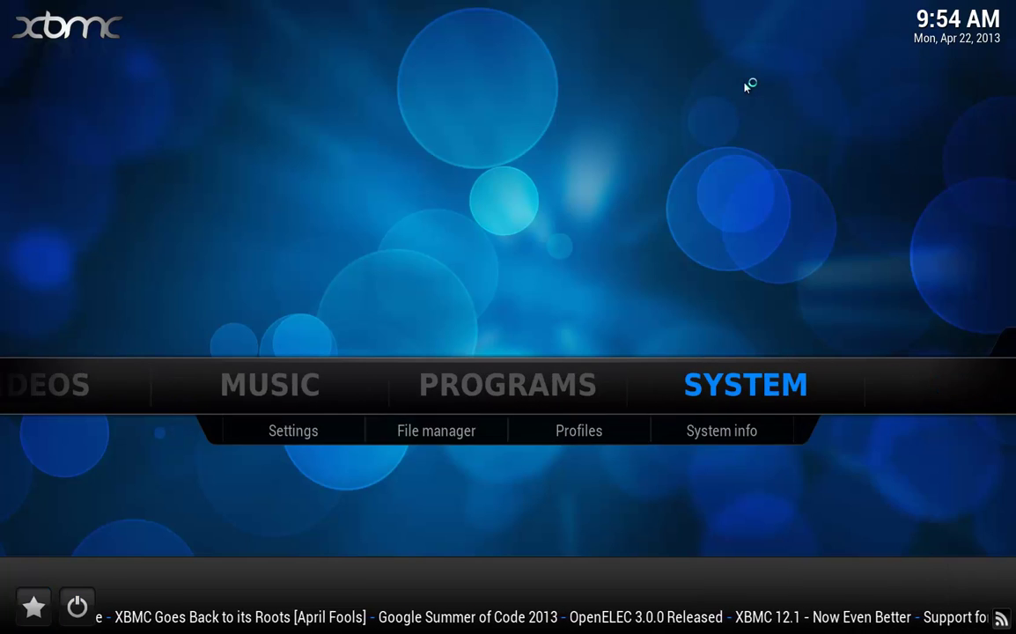
pyautogui.press('Return')
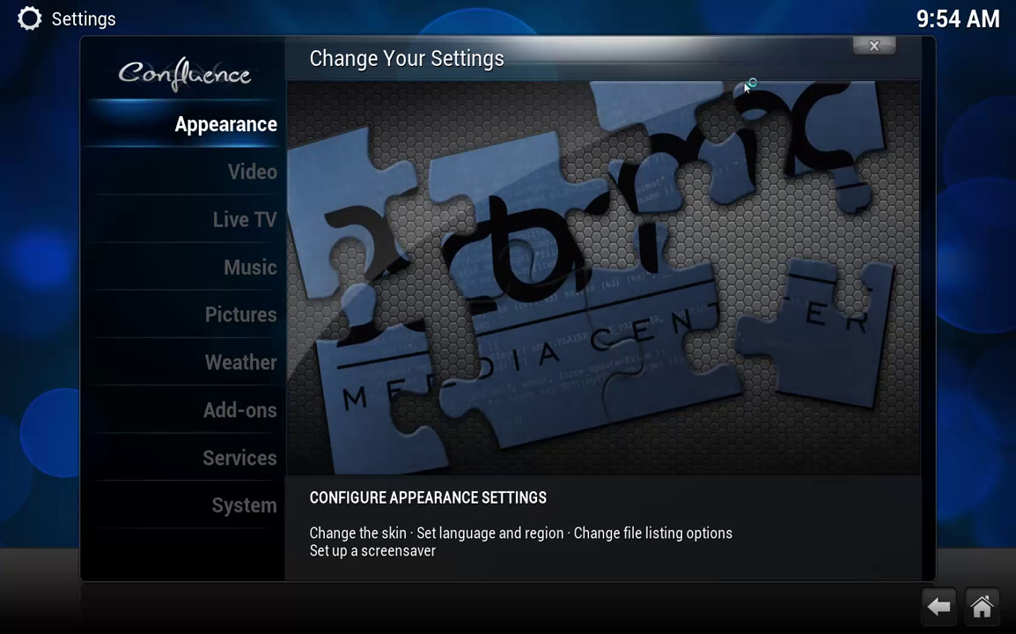
pyautogui.press('Down')
pyautogui.press('Down')
pyautogui.press('Down')
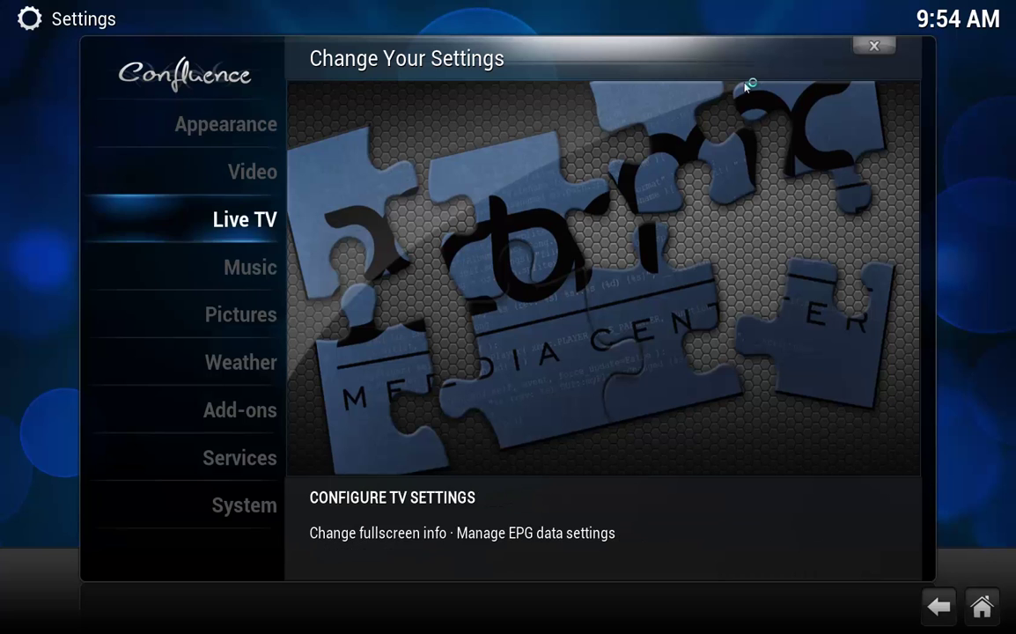
pyautogui.press('Return')
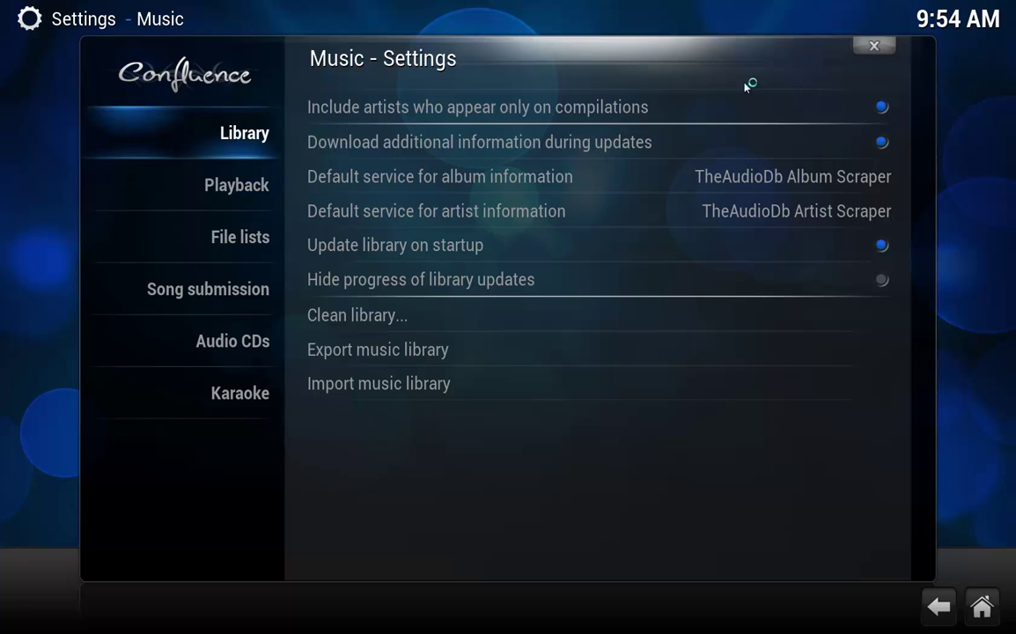
# Open the Visualization choices in the music Playback settings.
pyautogui.press('Down')
pyautogui.press('Right')
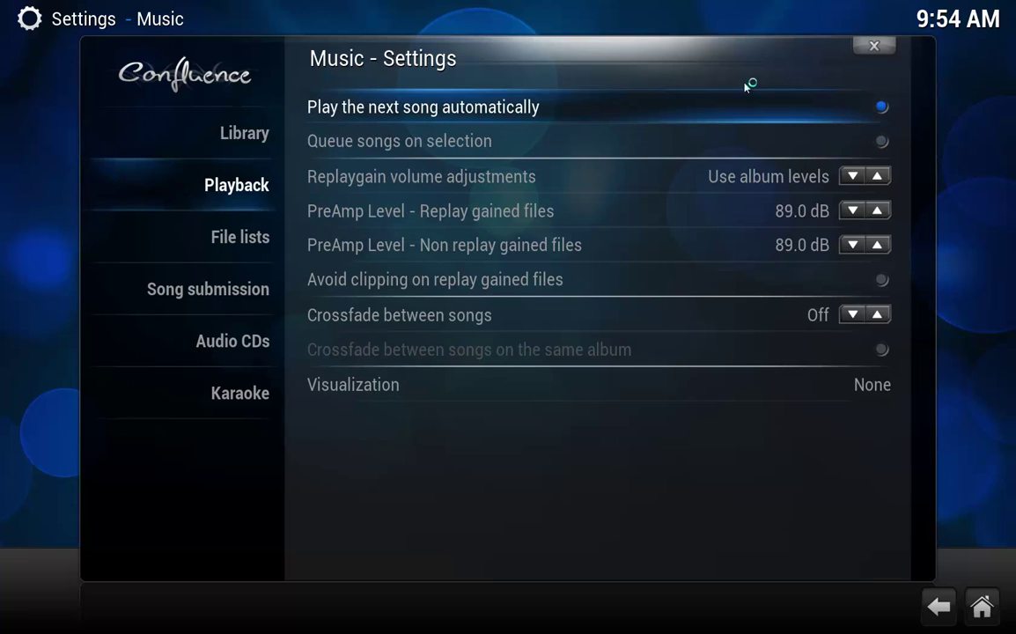
pyautogui.press('Down')
pyautogui.press('Down')
pyautogui.press('Down')
pyautogui.press('Down')
pyautogui.press('Down')
pyautogui.press('Down')
pyautogui.press('Down')
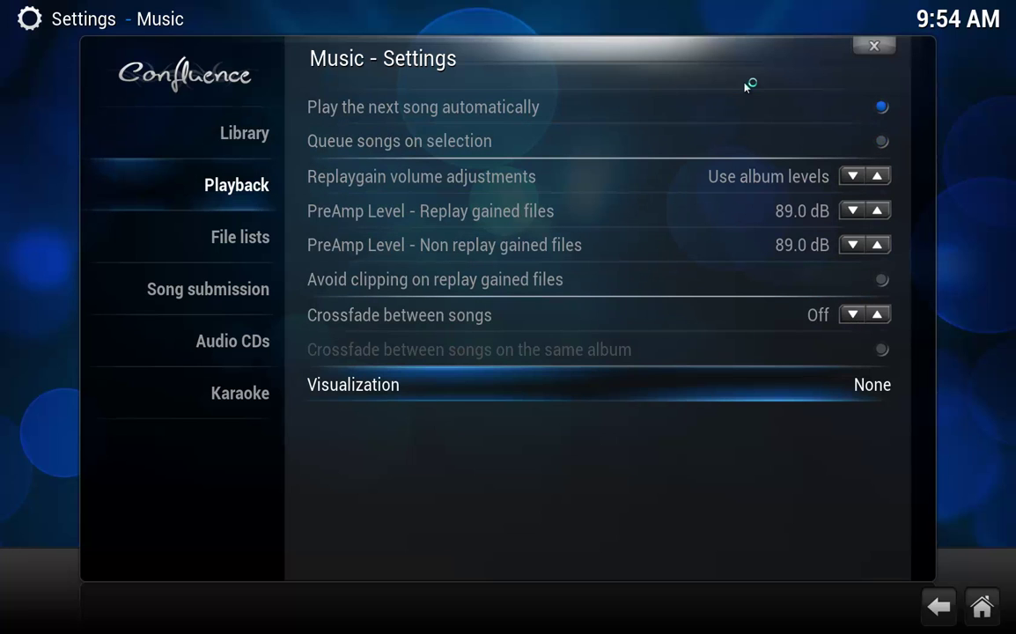
pyautogui.press('Return')
# Look over the DirectX Spectrum and MilkDrop visualizations, choose None, and return to the home screen.
pyautogui.press('Down')
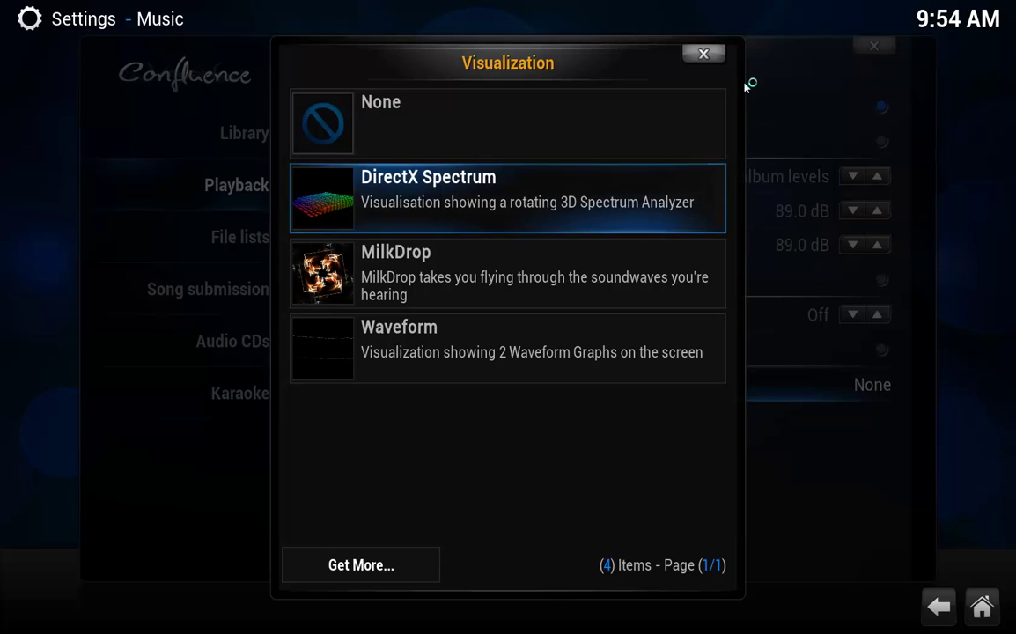
pyautogui.press('Down')
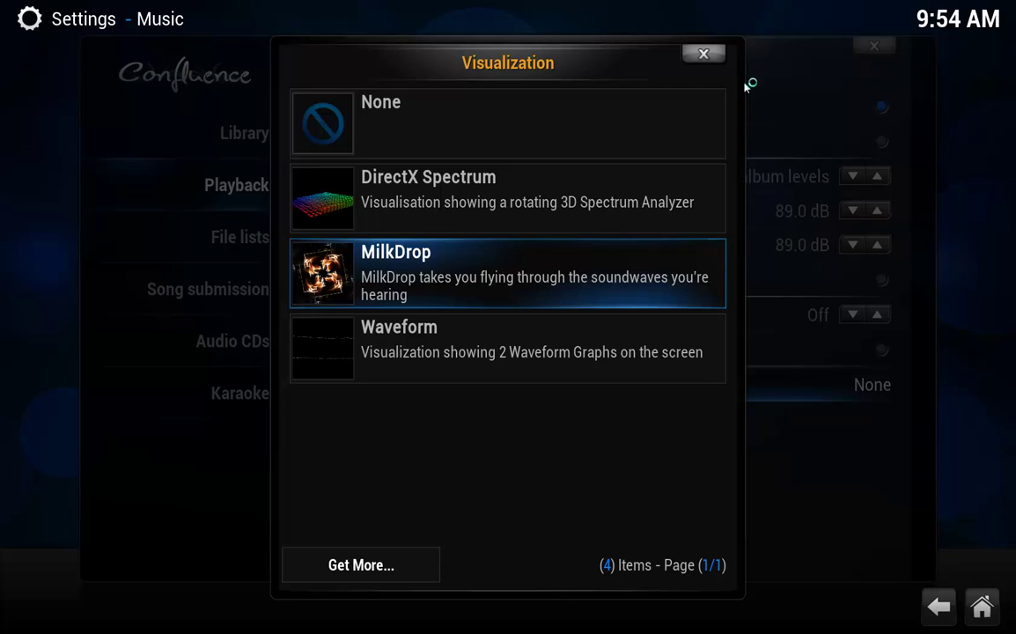
pyautogui.press('Up')
pyautogui.press('Up')
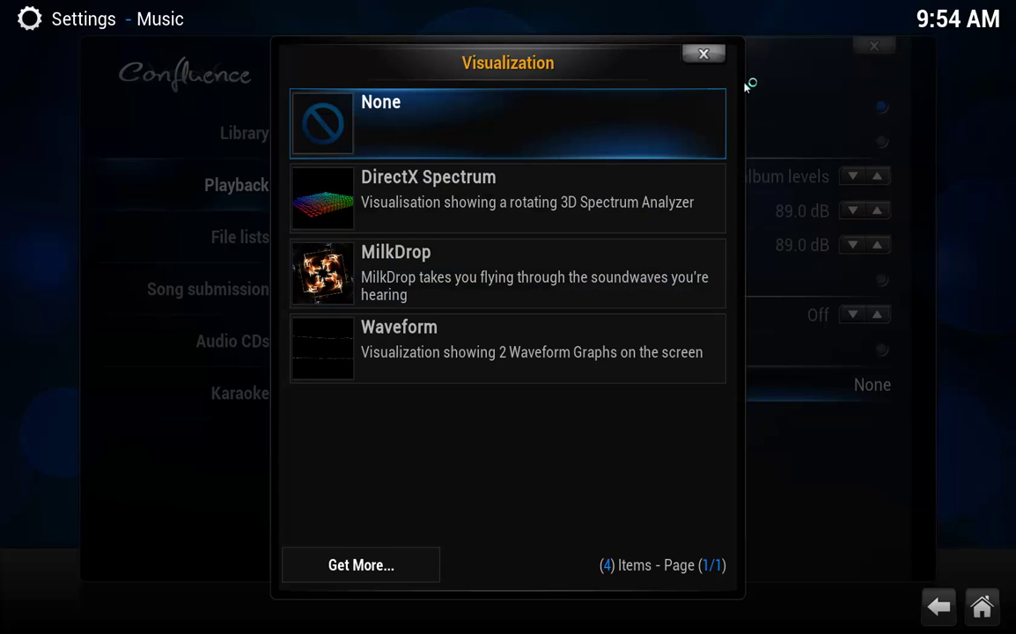
pyautogui.press('Return')
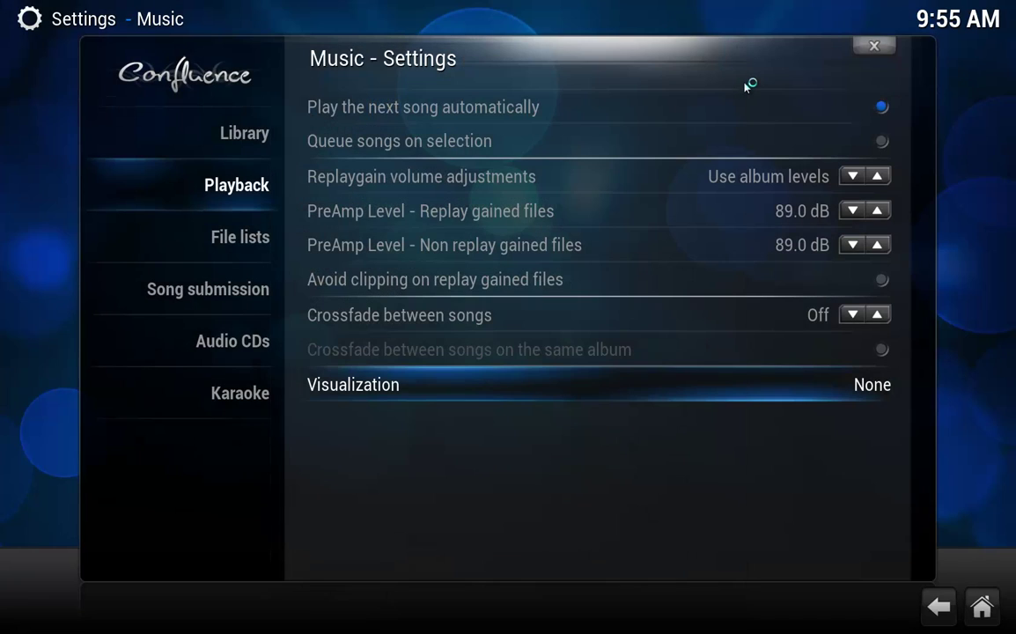
pyautogui.press('Escape')
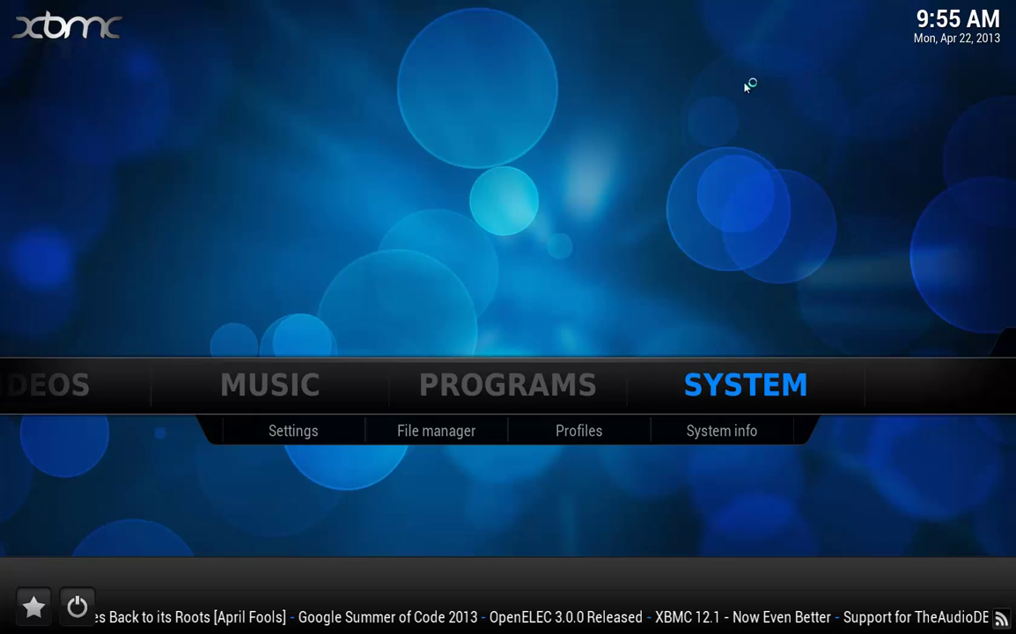
# Open the HI folder of Hawaii stations in the FM Streams music source.
pyautogui.press('Left')
pyautogui.press('Left')
pyautogui.press('Return')
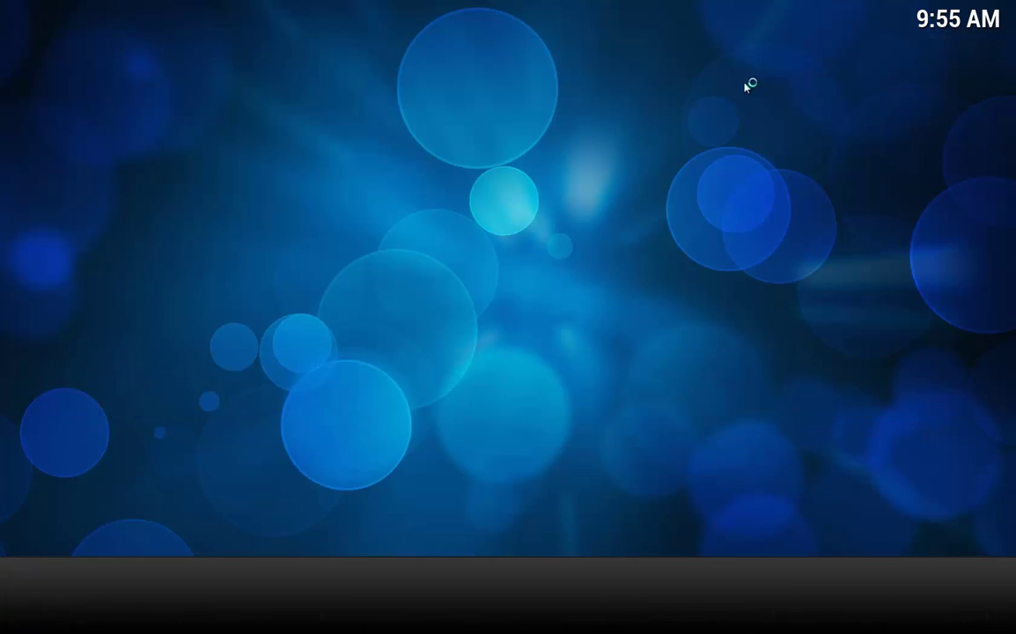
pyautogui.press('Return')
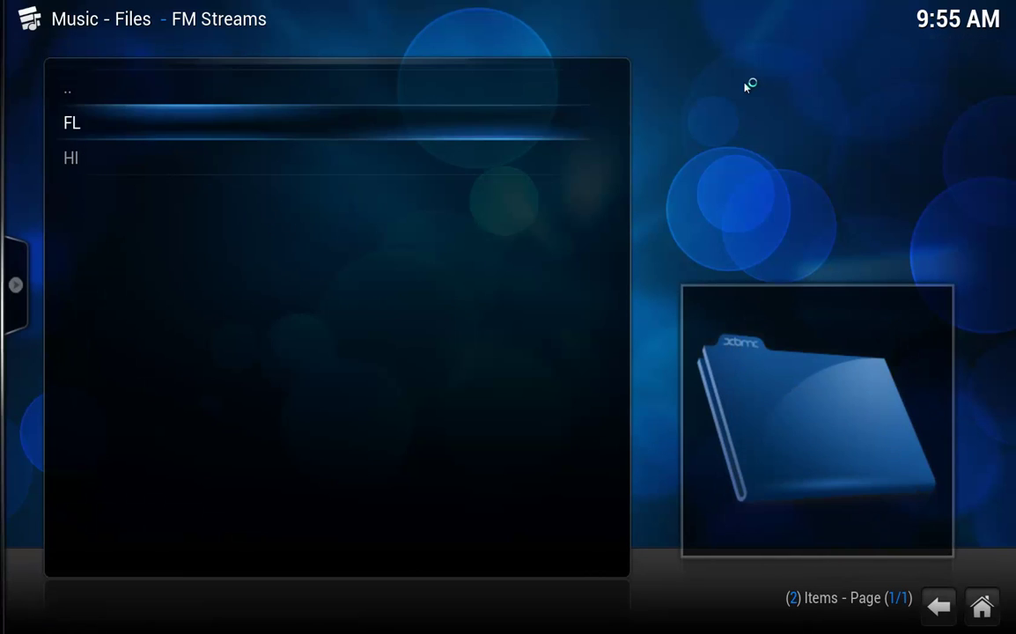
pyautogui.press('Down')
pyautogui.press('Return')
# Play the HI_KKNE-AM_Honolulu's Traditional Hawaiian Music.strm stream briefly, and return to the home screen with playback stopped.
pyautogui.press('Up')
pyautogui.press('Up')
pyautogui.press('Up')
pyautogui.press('Up')
pyautogui.press('Up')
pyautogui.press('Up')
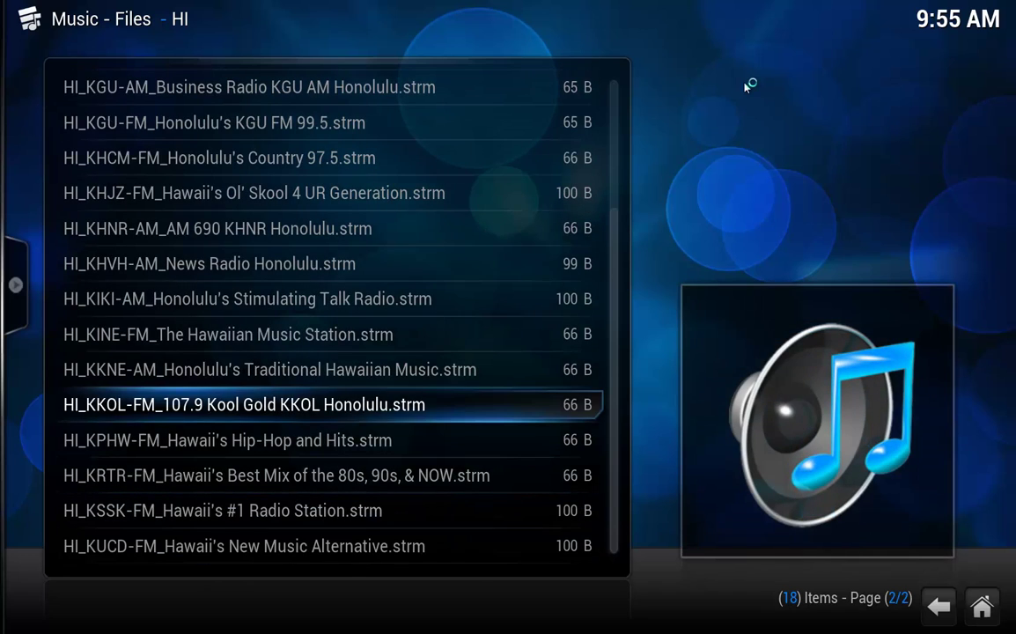
pyautogui.press('Return')
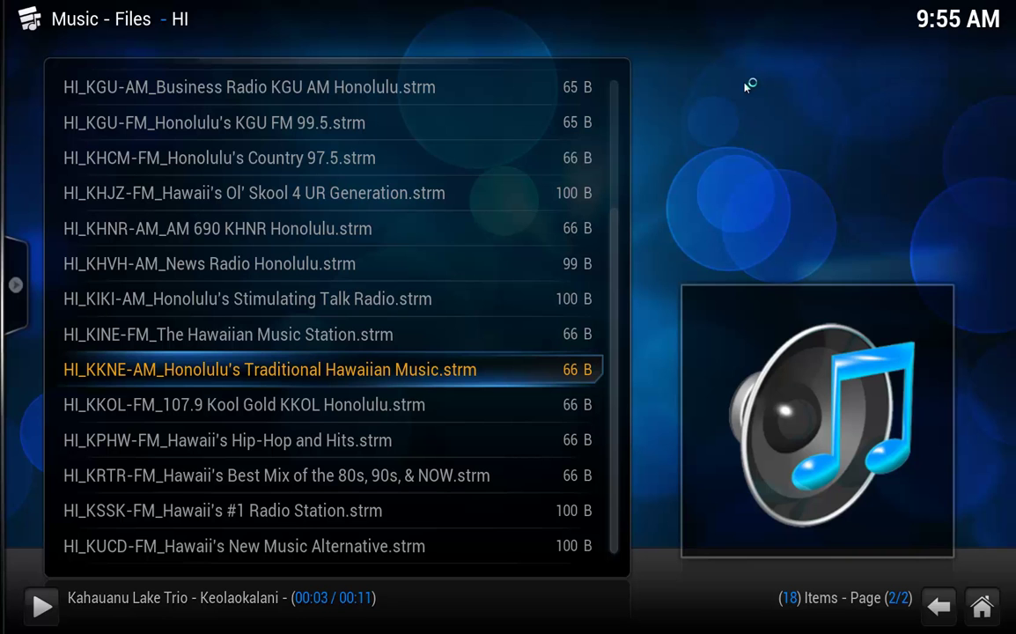
pyautogui.press('Escape')
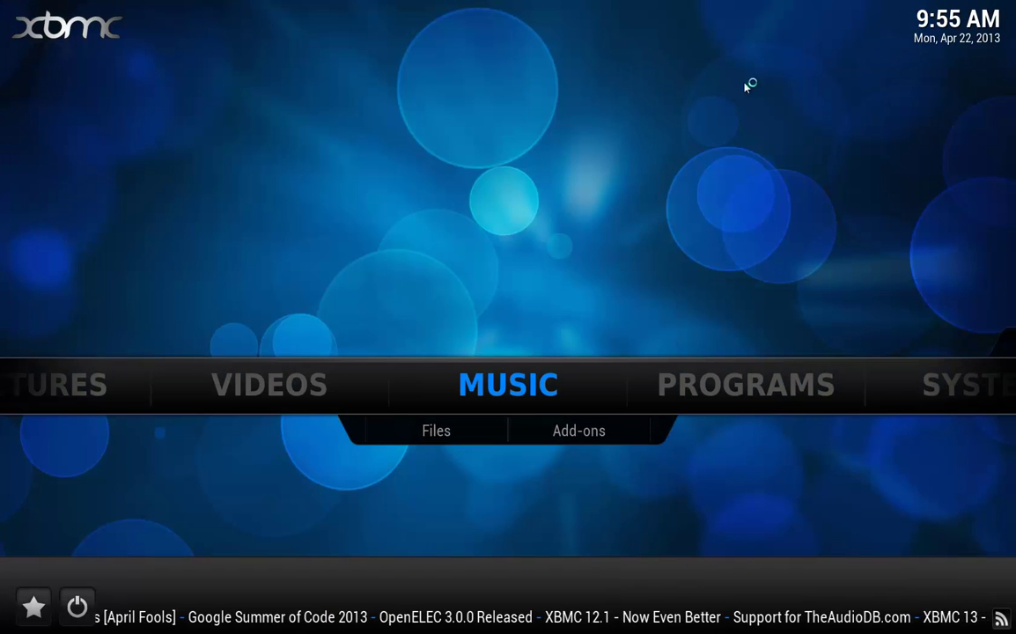